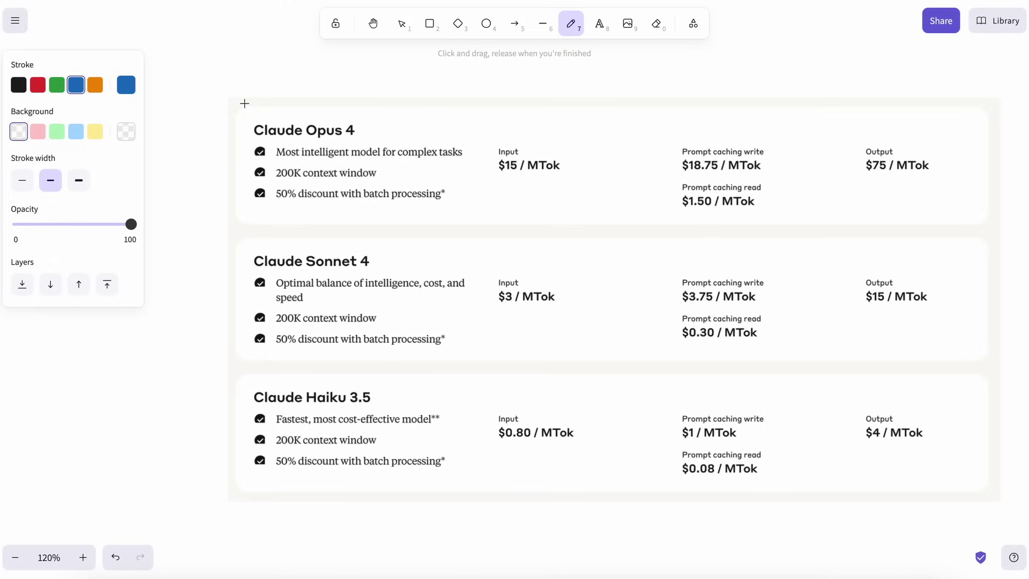
# Try blue freehand marks near the Haiku 3.5 and Sonnet pricing cards, undoing each with Ctrl+Z.
pyautogui.moveTo(252, 70)
pyautogui.mouseDown()
pyautogui.moveTo(172, 155)
pyautogui.moveTo(161, 497)
pyautogui.moveTo(210, 504)
pyautogui.mouseUp()
pyautogui.hotkey('ctrl', 'z')
pyautogui.moveTo(374, 408); pyautogui.dragTo(396, 398)
pyautogui.hscroll(-1, 395, 397)
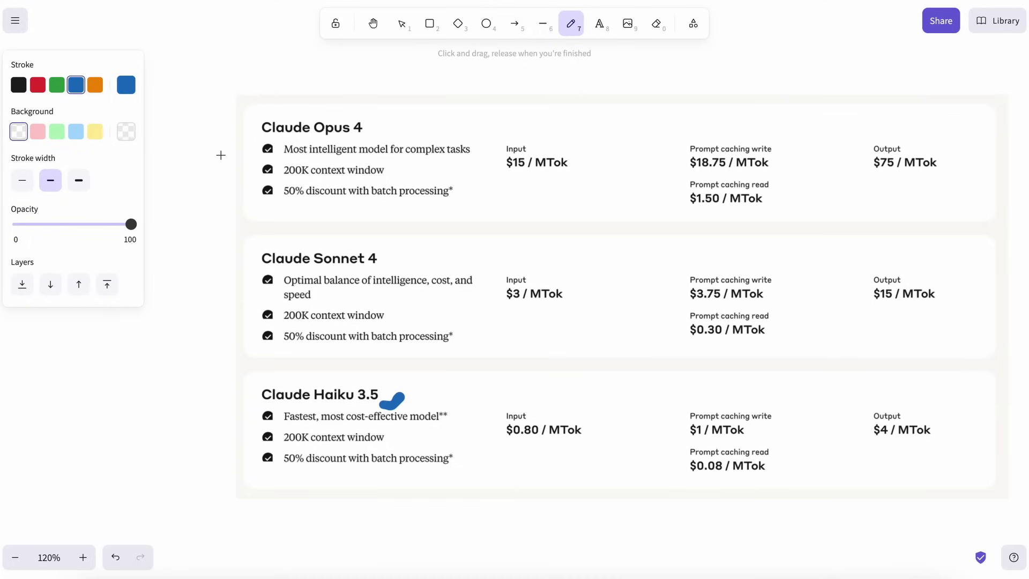
pyautogui.hotkey('ctrl', 'z')
pyautogui.moveTo(188, 305)
pyautogui.mouseDown()
pyautogui.moveTo(244, 301)
pyautogui.moveTo(266, 320)
pyautogui.moveTo(199, 333)
pyautogui.mouseUp()
pyautogui.hotkey('ctrl', 'z')
# Underline Sonnet 4's $3 / MTok input in blue, then its $15 / MTok output in red.
pyautogui.moveTo(513, 313); pyautogui.dragTo(544, 311)
pyautogui.click(38, 85)
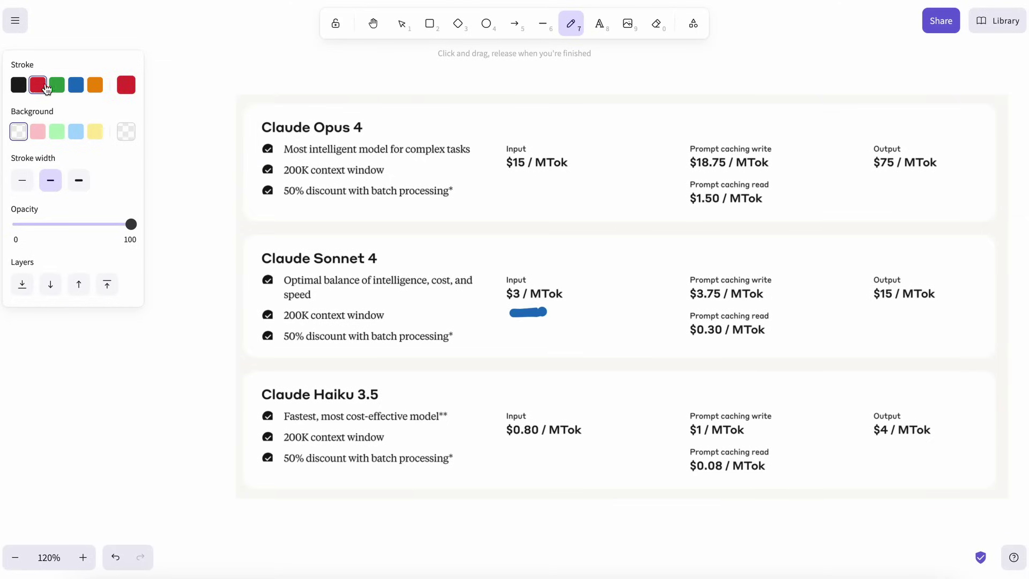
pyautogui.click(882, 311)
pyautogui.moveTo(896, 310); pyautogui.dragTo(922, 309)
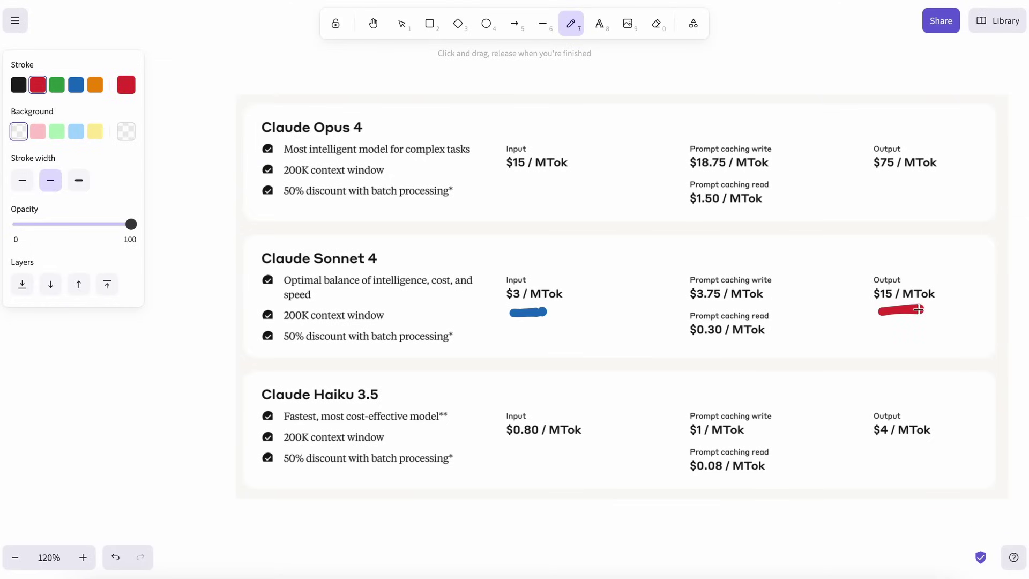
# With a thinner stroke, box Sonnet's prompt caching prices and tick its output price.
pyautogui.click(27, 177)
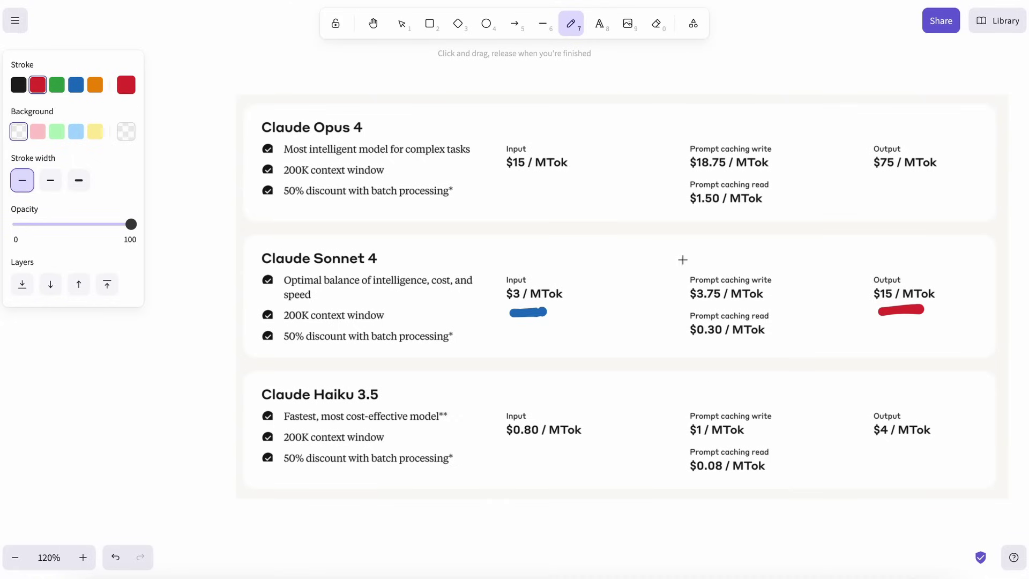
pyautogui.moveTo(684, 259)
pyautogui.mouseDown()
pyautogui.moveTo(667, 268)
pyautogui.moveTo(672, 351)
pyautogui.moveTo(813, 353)
pyautogui.moveTo(797, 261)
pyautogui.moveTo(753, 250)
pyautogui.moveTo(676, 259)
pyautogui.mouseUp()
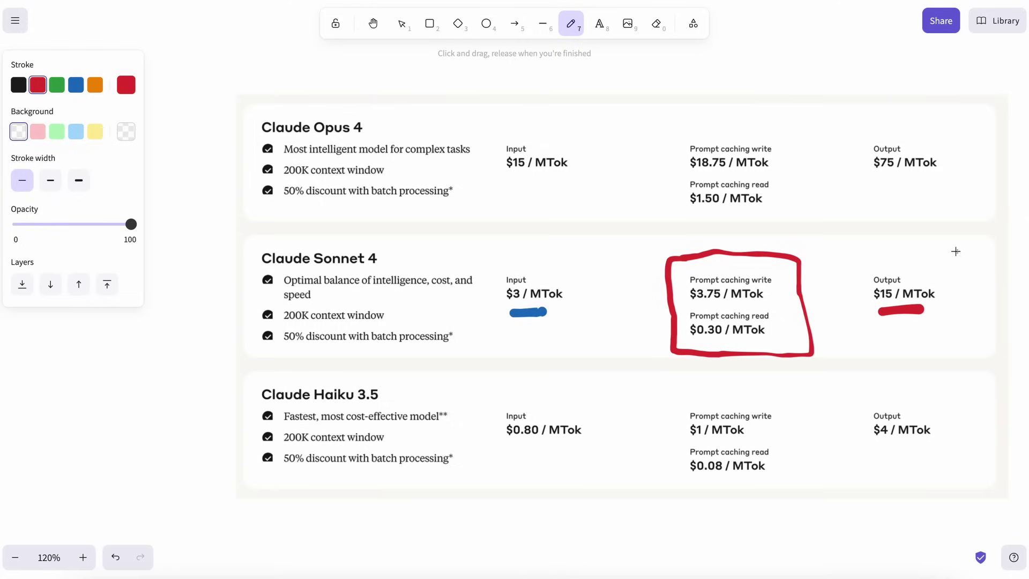
pyautogui.moveTo(955, 251); pyautogui.dragTo(938, 266)
# At the Gemini 2.5 Pro Preview screenshot, underline the $2.50 input and $10.00 output prices in red.
pyautogui.hscroll(6, 912, 339)
pyautogui.scroll(-4, 912, 338)
pyautogui.scroll(-10, 912, 339)
pyautogui.hscroll(10, 913, 339)
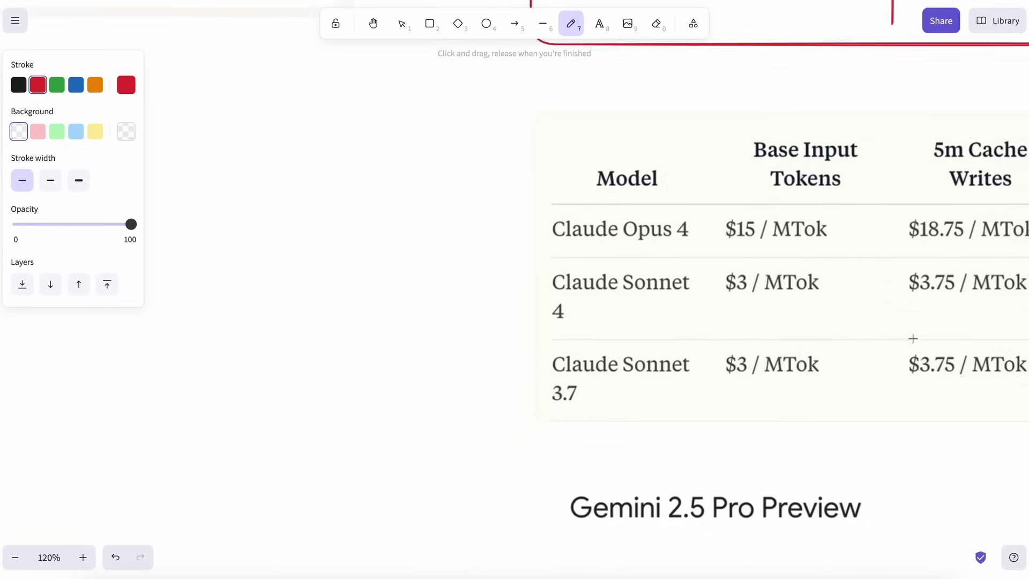
pyautogui.scroll(-1, 913, 338)
pyautogui.hscroll(1, 913, 339)
pyautogui.scroll(-2, 913, 339)
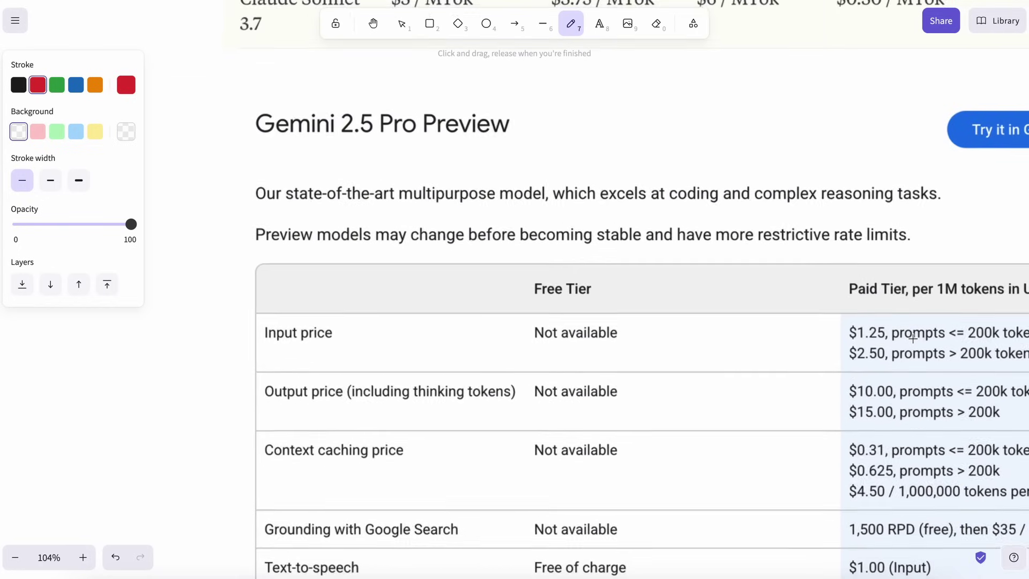
pyautogui.scroll(-4, 912, 339)
pyautogui.hscroll(4, 912, 339)
pyautogui.scroll(-1, 912, 339)
pyautogui.scroll(-1, 913, 339)
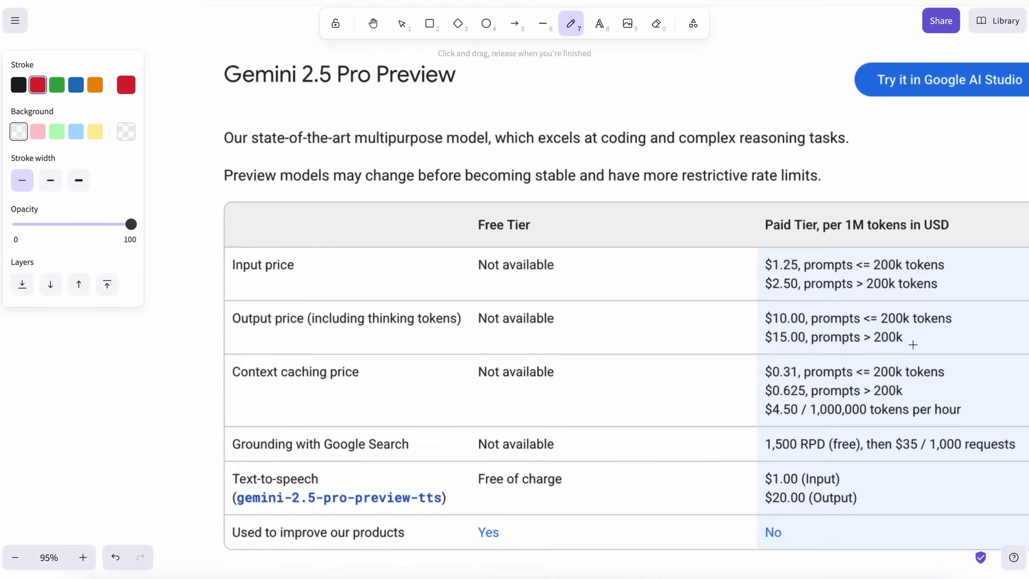
pyautogui.scroll(-2, 913, 343)
pyautogui.hscroll(1, 913, 342)
pyautogui.scroll(1, 912, 344)
pyautogui.hscroll(1, 912, 345)
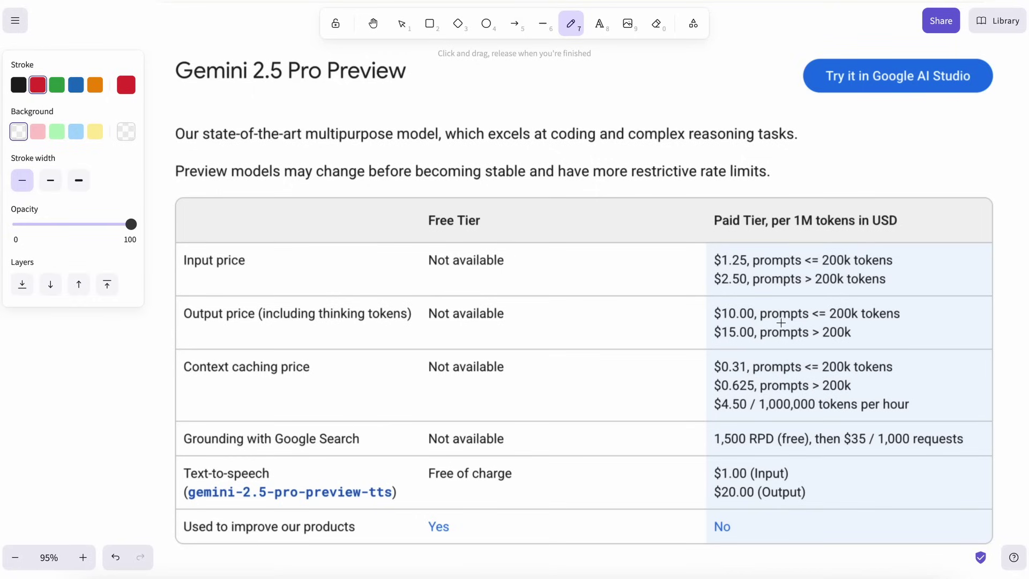
pyautogui.moveTo(716, 288); pyautogui.dragTo(740, 289)
pyautogui.moveTo(716, 323); pyautogui.dragTo(753, 324)
# Underline the $1.25 input and $15.00 output prices, and add a small tick after 200k tokens.
pyautogui.moveTo(716, 271); pyautogui.dragTo(750, 272)
pyautogui.moveTo(716, 342); pyautogui.dragTo(753, 341)
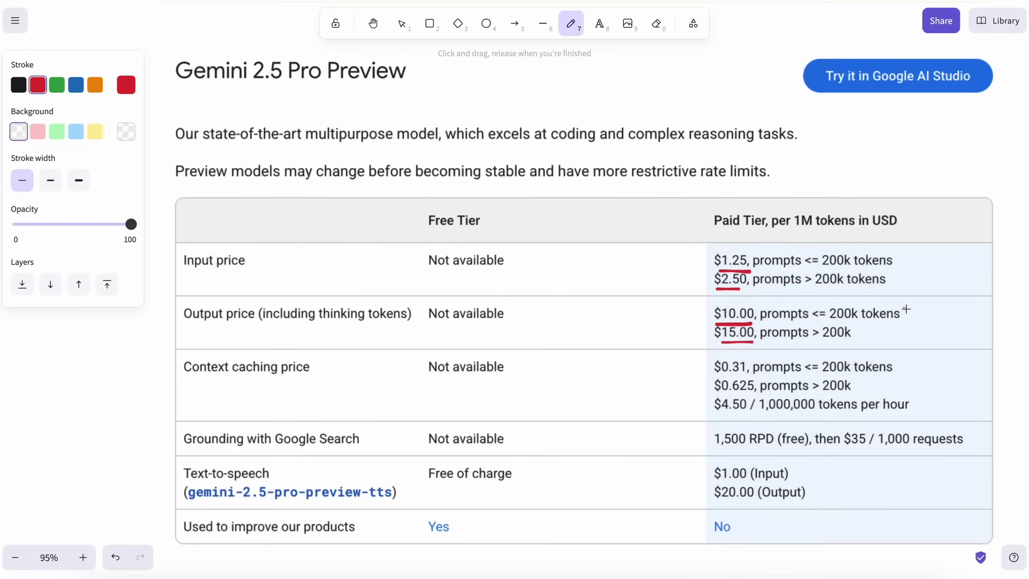
pyautogui.moveTo(905, 310); pyautogui.dragTo(906, 320)
pyautogui.scroll(1, 906, 318)
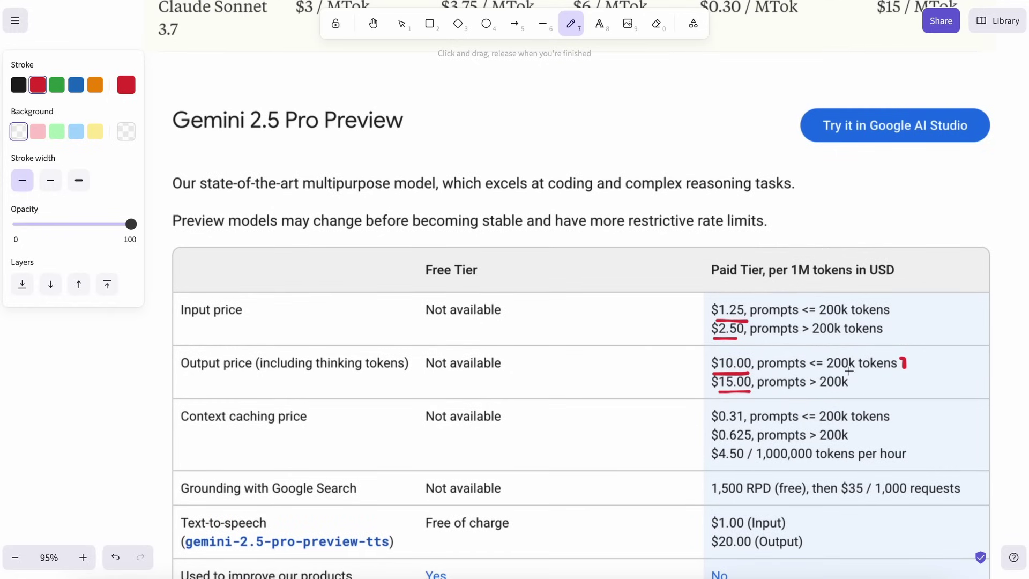
# In the hand-drawn table, underline Gemini's $15/m and $2.50/m and Sonnet's $3/M and $15/M prices.
pyautogui.scroll(4, 837, 383)
pyautogui.scroll(10, 837, 383)
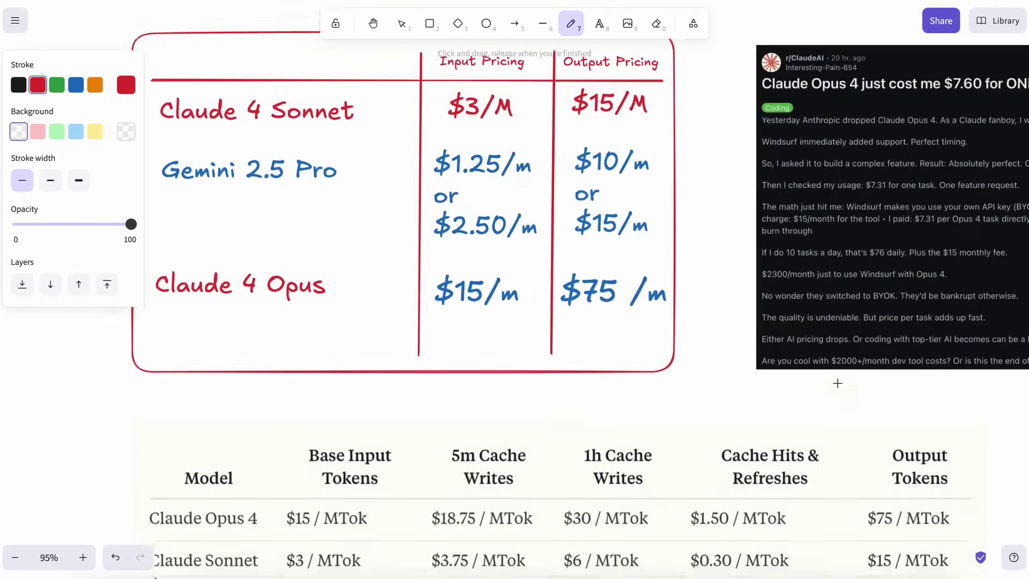
pyautogui.hscroll(-2, 838, 383)
pyautogui.keyDown('ctrl'); pyautogui.scroll(3, 838, 383); pyautogui.keyUp('ctrl')
pyautogui.hscroll(-2, 837, 383)
pyautogui.scroll(-1, 838, 383)
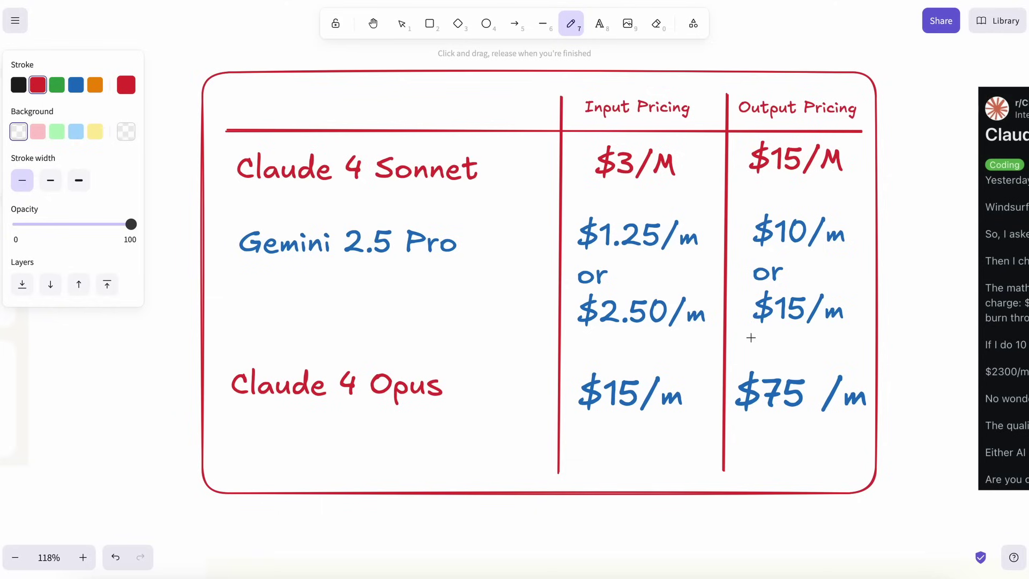
pyautogui.moveTo(750, 337); pyautogui.dragTo(838, 338)
pyautogui.moveTo(590, 339); pyautogui.dragTo(695, 339)
pyautogui.moveTo(587, 197); pyautogui.dragTo(641, 193)
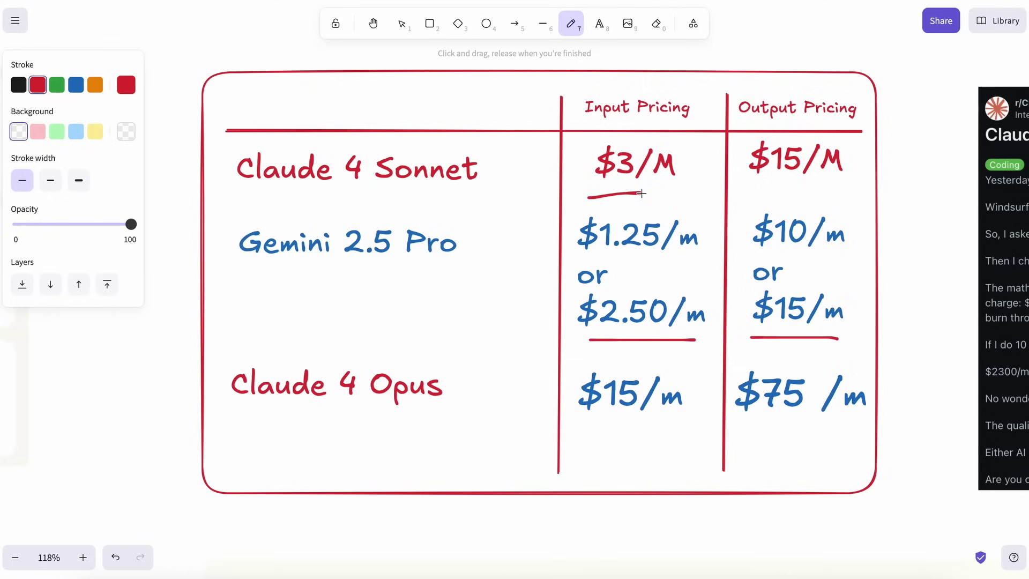
pyautogui.moveTo(767, 182); pyautogui.dragTo(829, 181)
# Tick Sonnet's $3/M and $15/M prices and write 200K beside Claude 4 Sonnet.
pyautogui.moveTo(674, 183); pyautogui.dragTo(699, 175)
pyautogui.moveTo(847, 177); pyautogui.dragTo(865, 166)
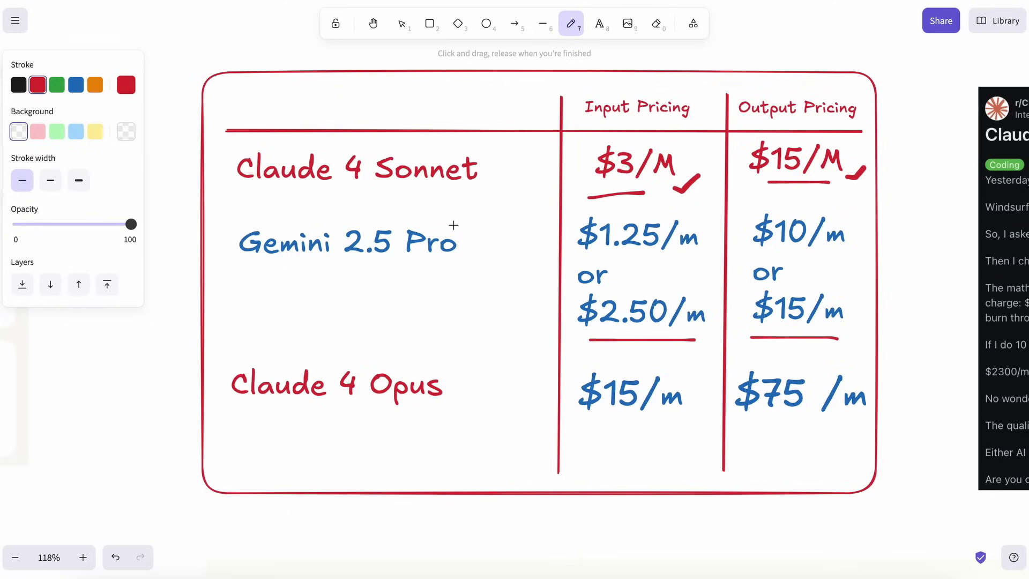
pyautogui.moveTo(470, 199)
pyautogui.mouseDown()
pyautogui.moveTo(488, 209)
pyautogui.moveTo(502, 197)
pyautogui.moveTo(499, 179)
pyautogui.moveTo(524, 183)
pyautogui.moveTo(517, 170)
pyautogui.moveTo(530, 170)
pyautogui.moveTo(540, 150)
pyautogui.moveTo(550, 176)
pyautogui.mouseUp()
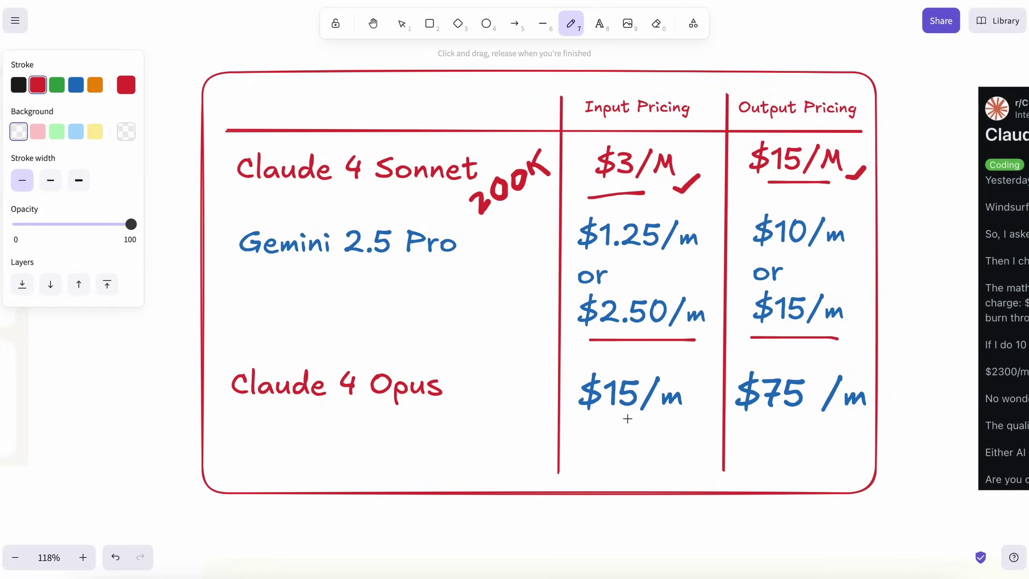
# Underline and tick Opus's $15/m and $75 /m prices, and write 1M beside Gemini 2.5 Pro.
pyautogui.moveTo(591, 424); pyautogui.dragTo(662, 427)
pyautogui.moveTo(772, 425); pyautogui.dragTo(850, 424)
pyautogui.moveTo(454, 270)
pyautogui.mouseDown()
pyautogui.moveTo(457, 286)
pyautogui.moveTo(475, 278)
pyautogui.moveTo(465, 249)
pyautogui.moveTo(481, 251)
pyautogui.moveTo(488, 239)
pyautogui.moveTo(491, 252)
pyautogui.mouseUp()
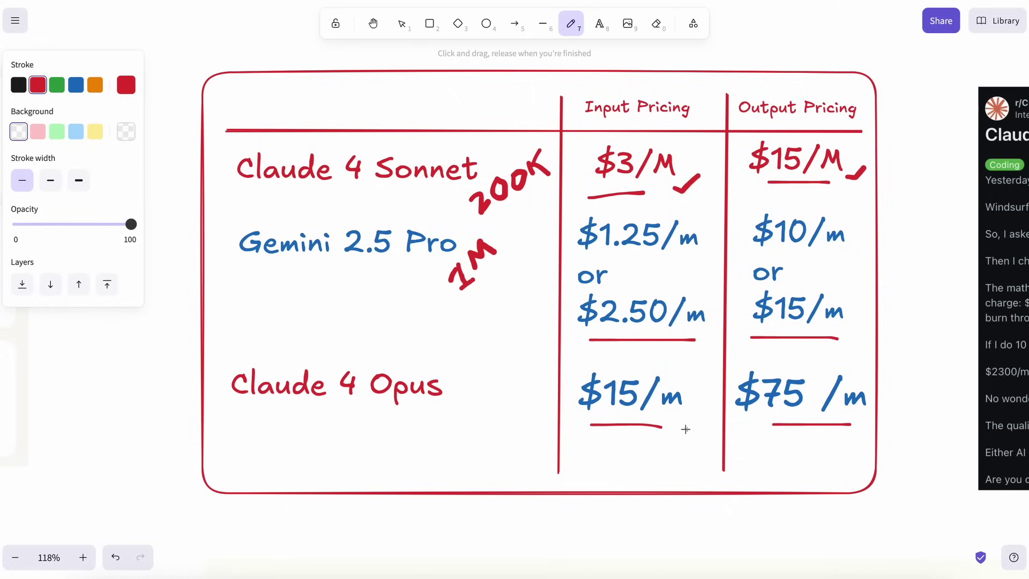
pyautogui.moveTo(684, 426); pyautogui.dragTo(714, 410)
pyautogui.moveTo(864, 421); pyautogui.dragTo(894, 397)
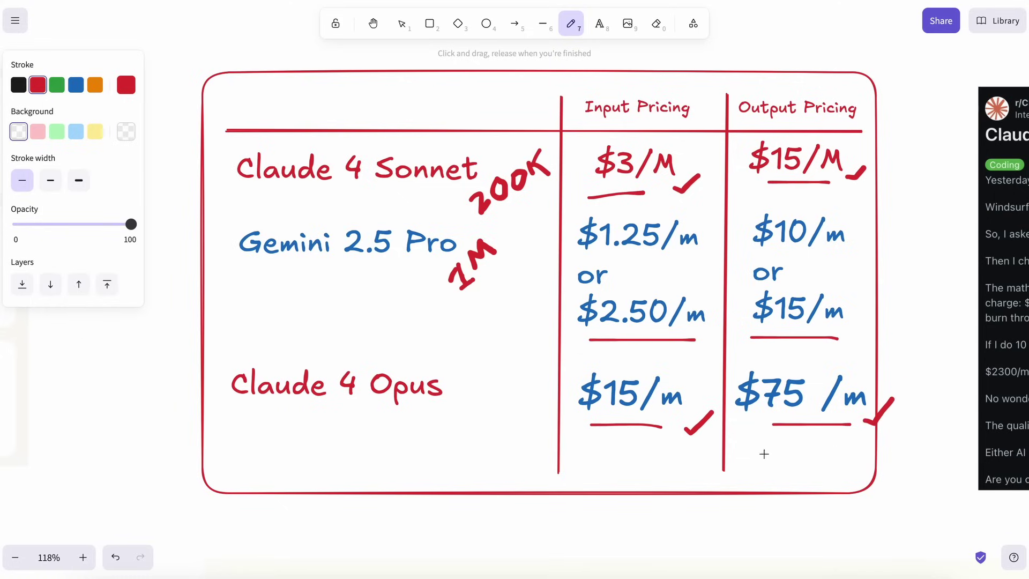
# Underline Opus, bracket and arrow its two prices, then underline Gemini 2.5 Pro with an arrow.
pyautogui.moveTo(369, 409); pyautogui.dragTo(444, 411)
pyautogui.moveTo(589, 361)
pyautogui.mouseDown()
pyautogui.moveTo(564, 383)
pyautogui.moveTo(565, 442)
pyautogui.moveTo(584, 445)
pyautogui.mouseUp()
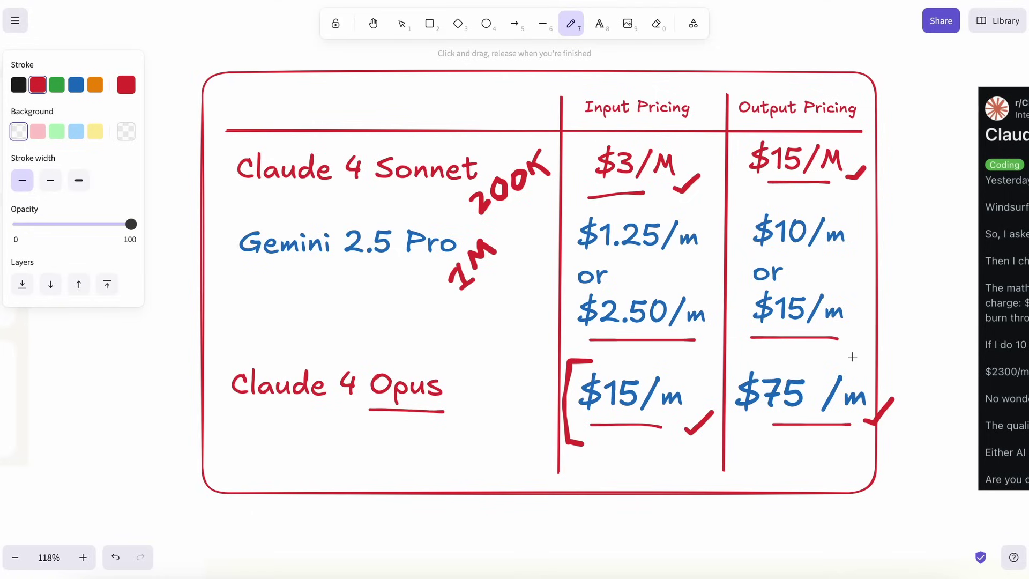
pyautogui.moveTo(851, 355)
pyautogui.mouseDown()
pyautogui.moveTo(876, 423)
pyautogui.moveTo(857, 439)
pyautogui.mouseUp()
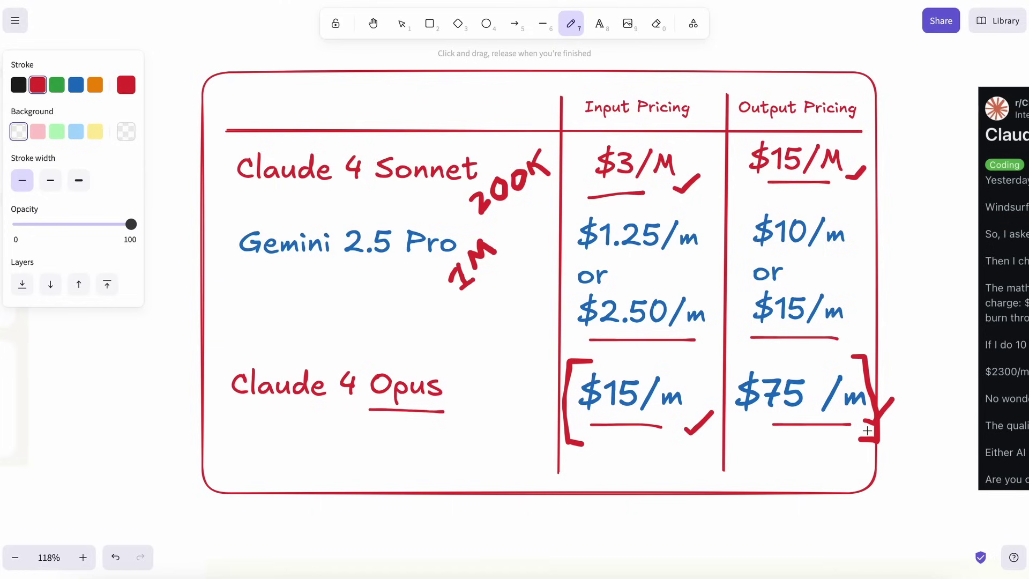
pyautogui.moveTo(671, 482)
pyautogui.mouseDown()
pyautogui.moveTo(643, 465)
pyautogui.moveTo(646, 448)
pyautogui.moveTo(667, 450)
pyautogui.mouseUp()
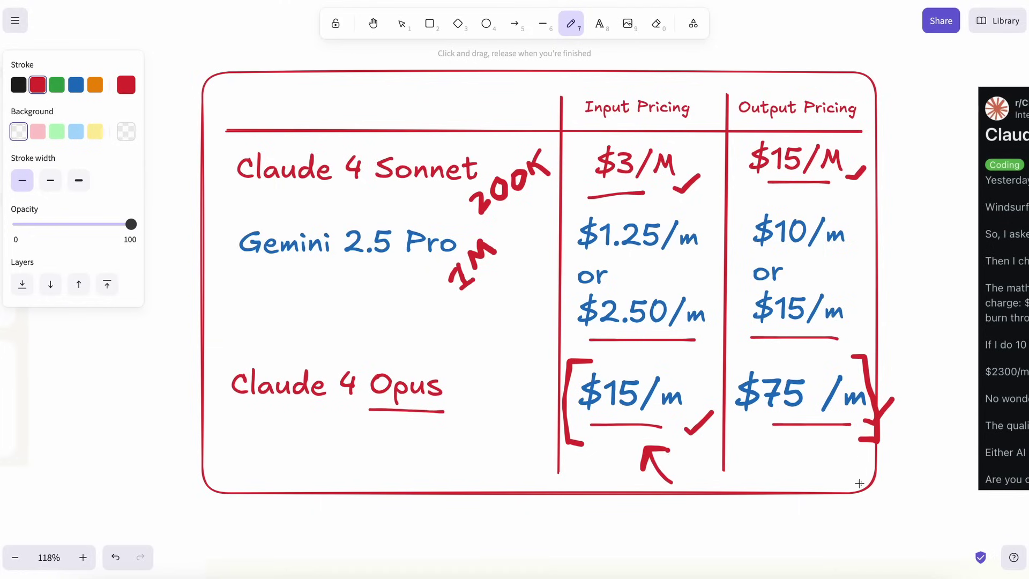
pyautogui.moveTo(859, 483)
pyautogui.mouseDown()
pyautogui.moveTo(830, 447)
pyautogui.moveTo(851, 455)
pyautogui.mouseUp()
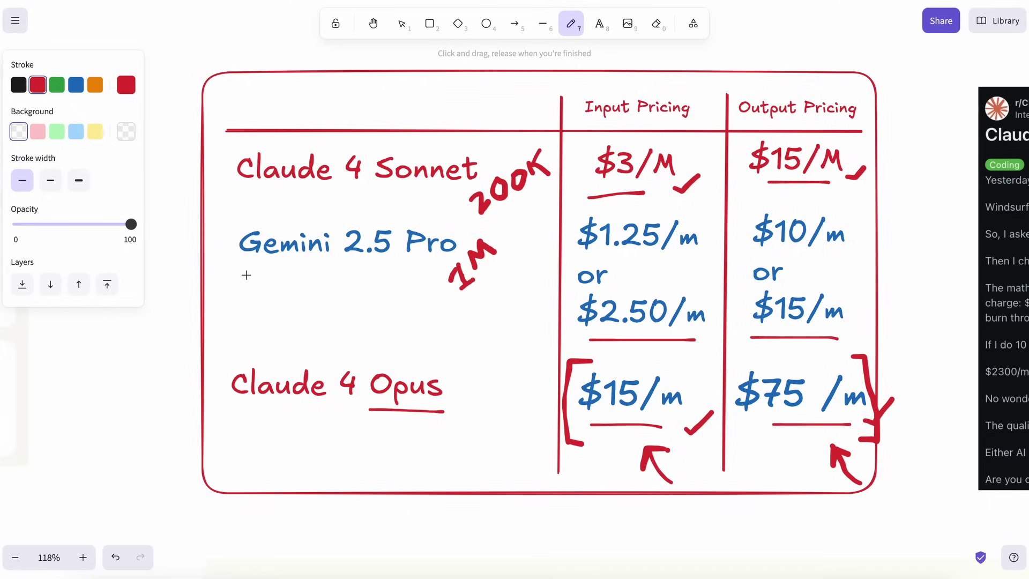
pyautogui.moveTo(246, 274); pyautogui.dragTo(397, 275)
pyautogui.moveTo(379, 317)
pyautogui.mouseDown()
pyautogui.moveTo(364, 308)
pyautogui.moveTo(377, 301)
pyautogui.mouseUp()
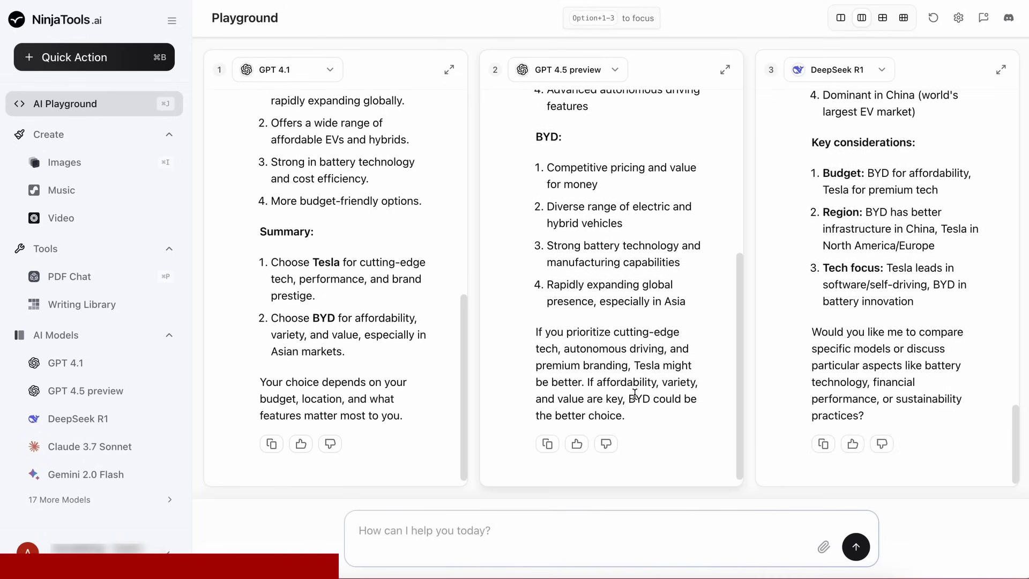
# Browse the model choices for the Playground's second panel.
pyautogui.click(568, 70)
pyautogui.scroll(-5, 589, 188)
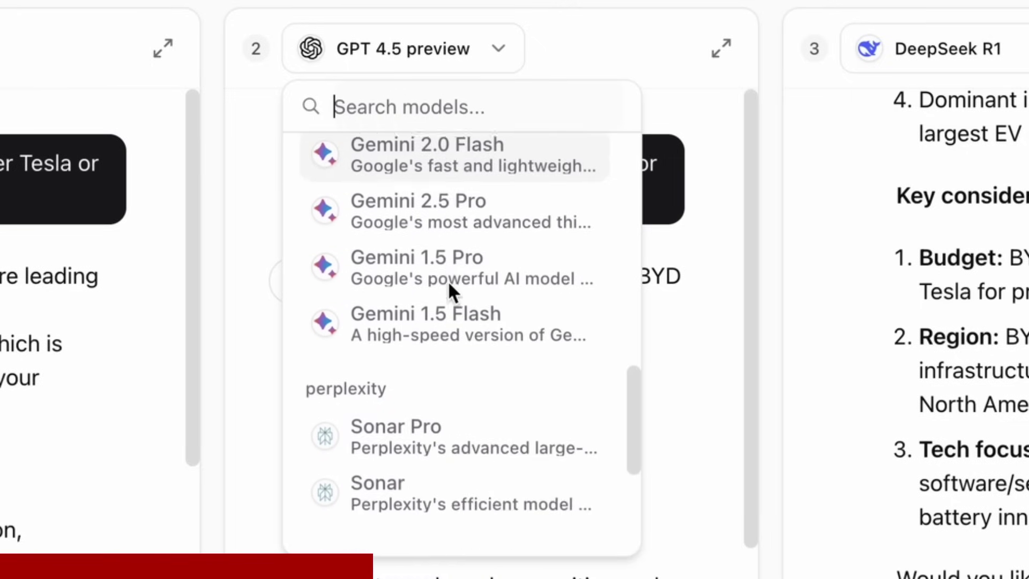
pyautogui.scroll(-6, 447, 281)
pyautogui.scroll(7, 447, 281)
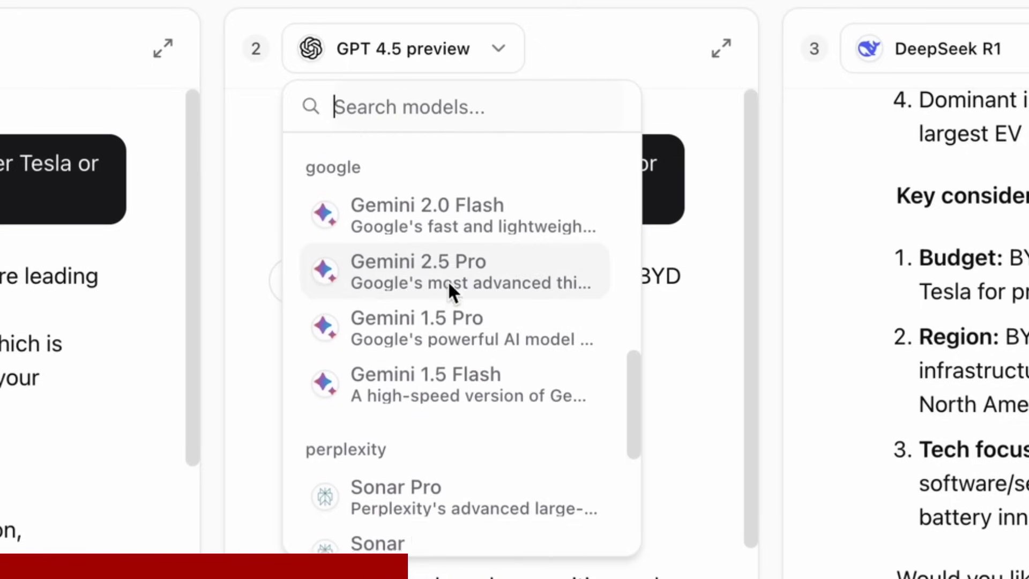
pyautogui.scroll(8, 448, 280)
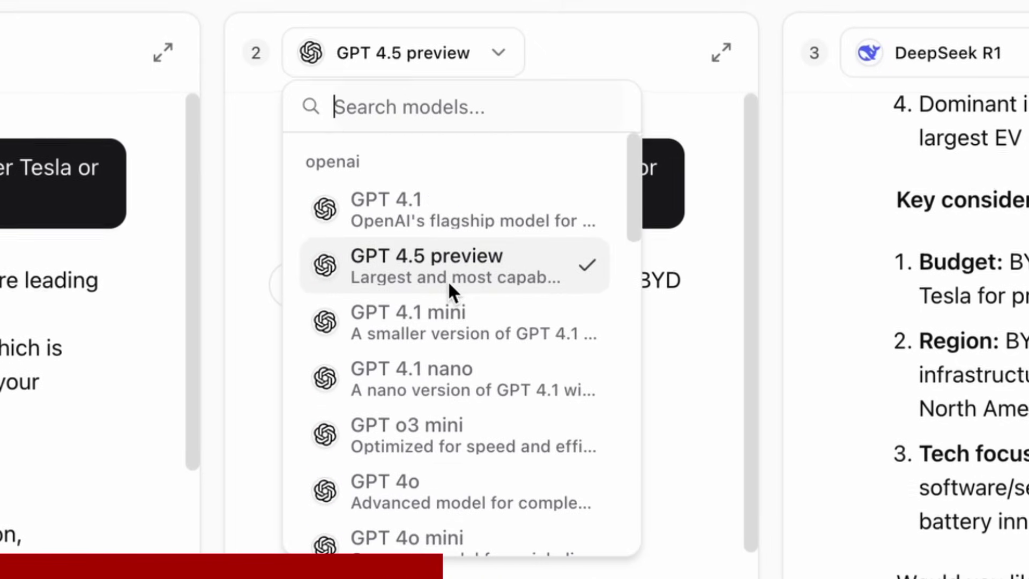
pyautogui.scroll(-10, 448, 295)
pyautogui.scroll(10, 448, 295)
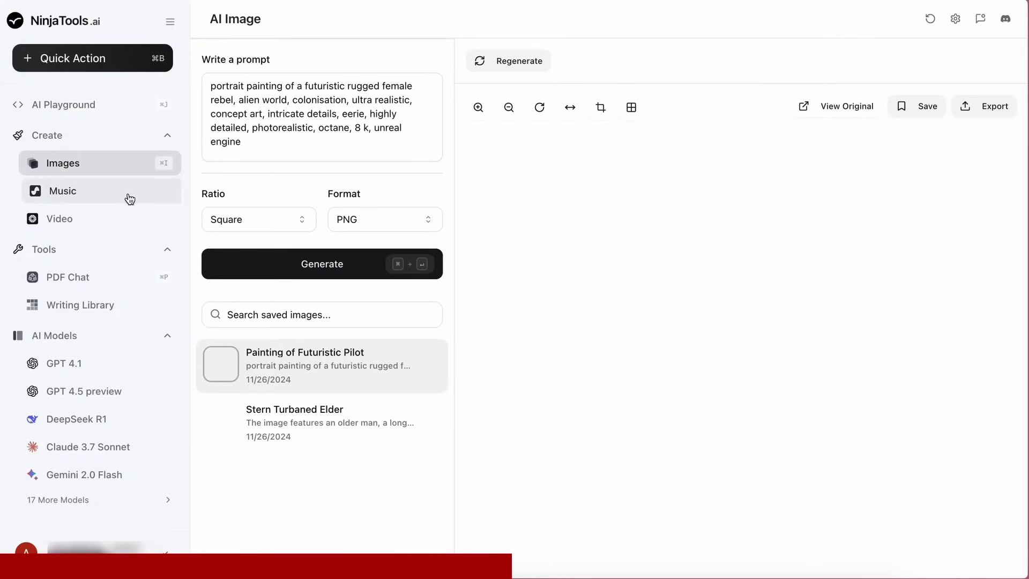
# Visit the Music, Video and PDF Chat pages, then return to the AI Playground.
pyautogui.click(130, 199)
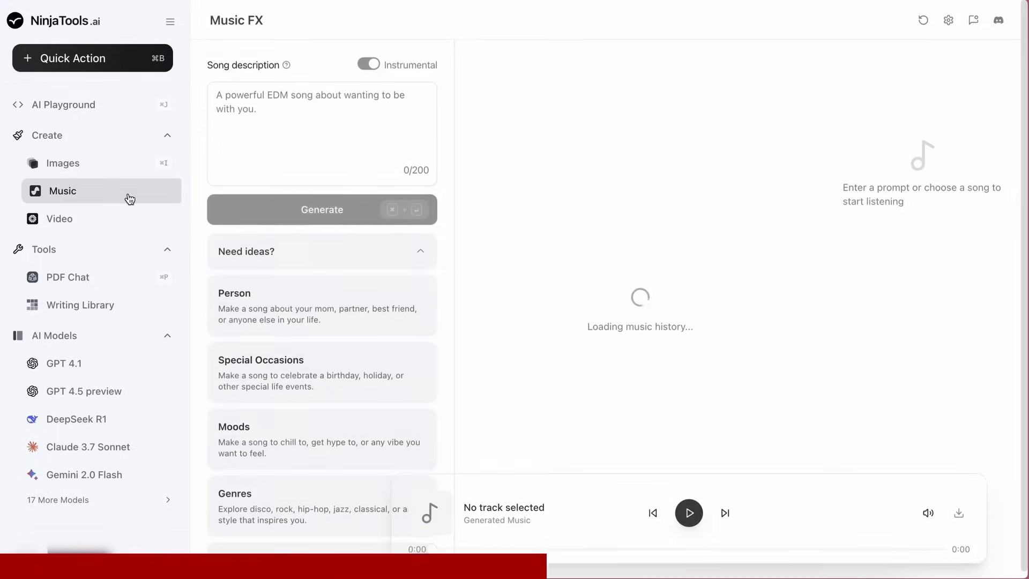
pyautogui.click(134, 230)
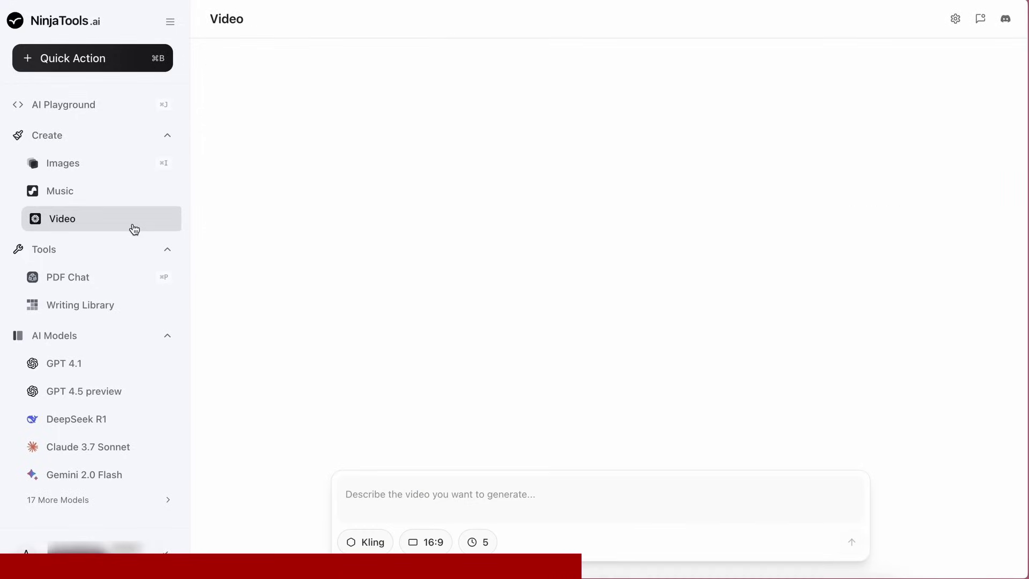
pyautogui.click(134, 279)
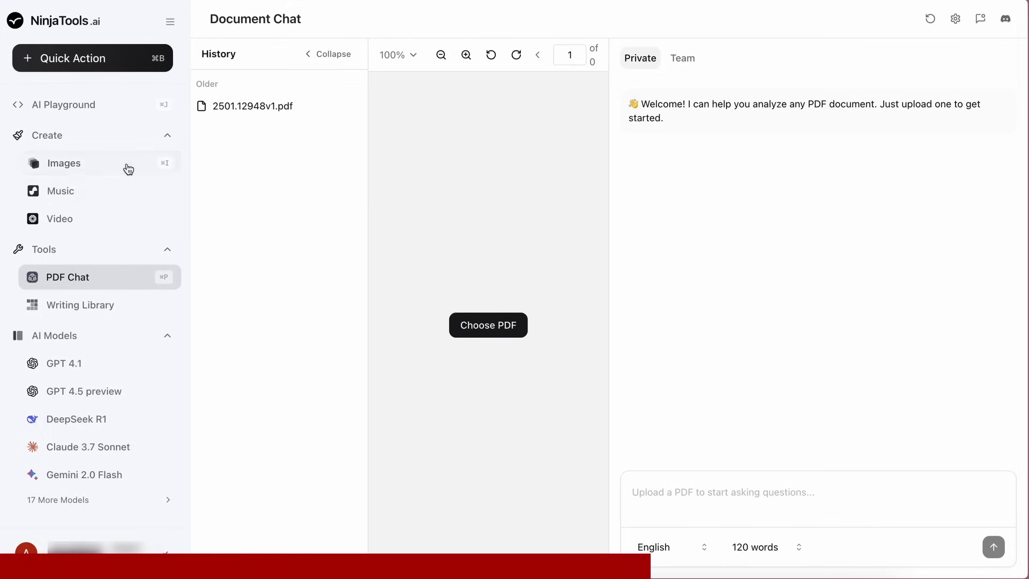
pyautogui.click(122, 113)
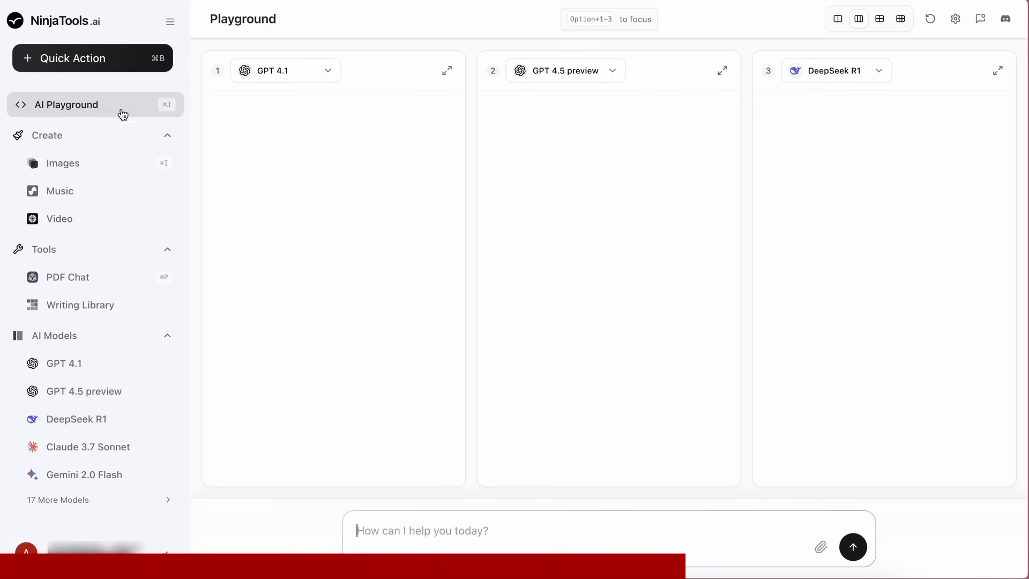
# Show the premium plans at monthly pricing: Starter $11, Pro $24, Expert $36.
pyautogui.click(81, 303)
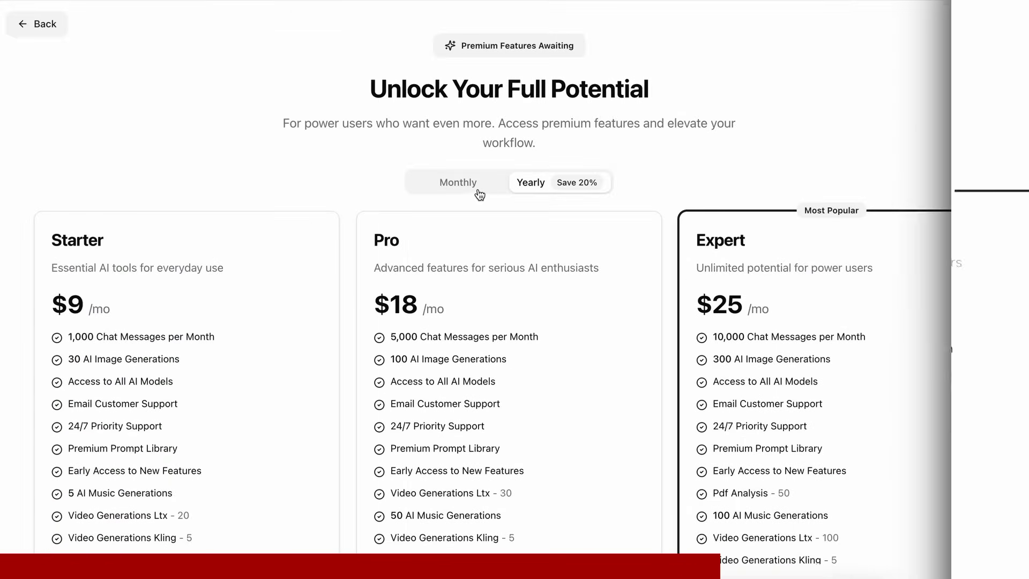
pyautogui.click(480, 185)
pyautogui.scroll(-2, 477, 194)
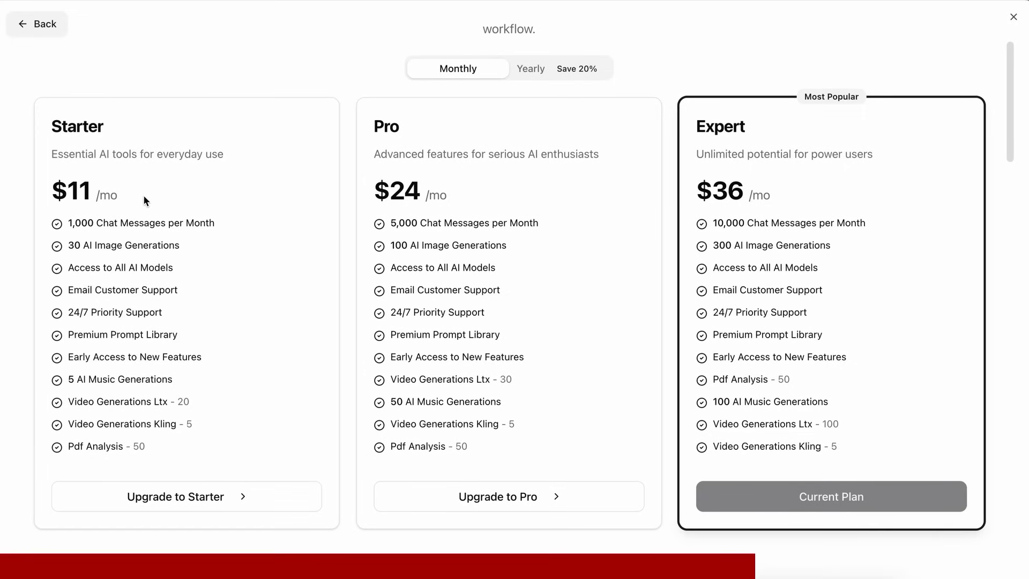
# Highlight the Starter, Pro and Expert feature lists in turn, then clear the selection.
pyautogui.moveTo(218, 225); pyautogui.dragTo(69, 460)
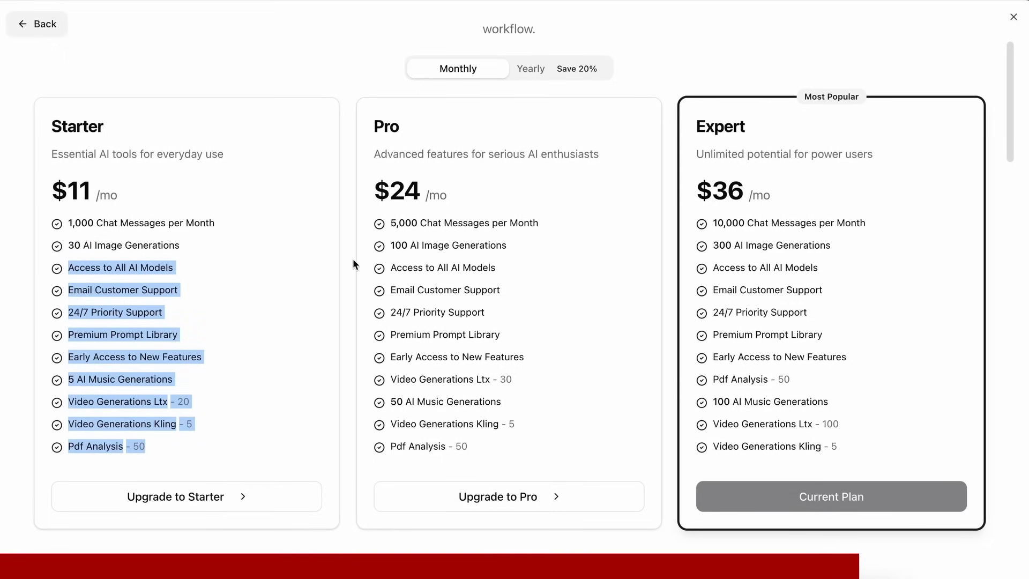
pyautogui.moveTo(396, 223); pyautogui.dragTo(394, 426)
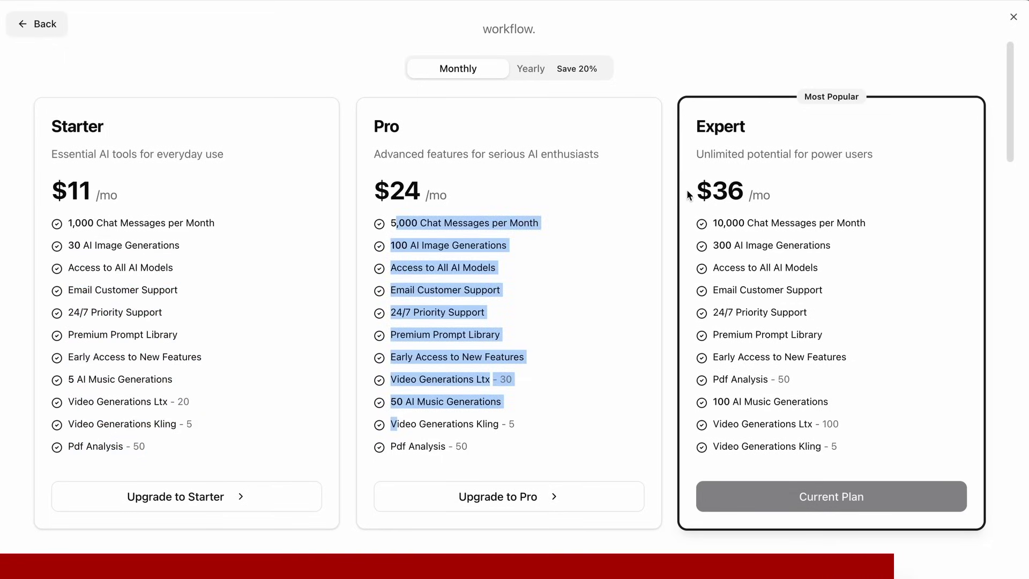
pyautogui.moveTo(717, 223); pyautogui.dragTo(746, 444)
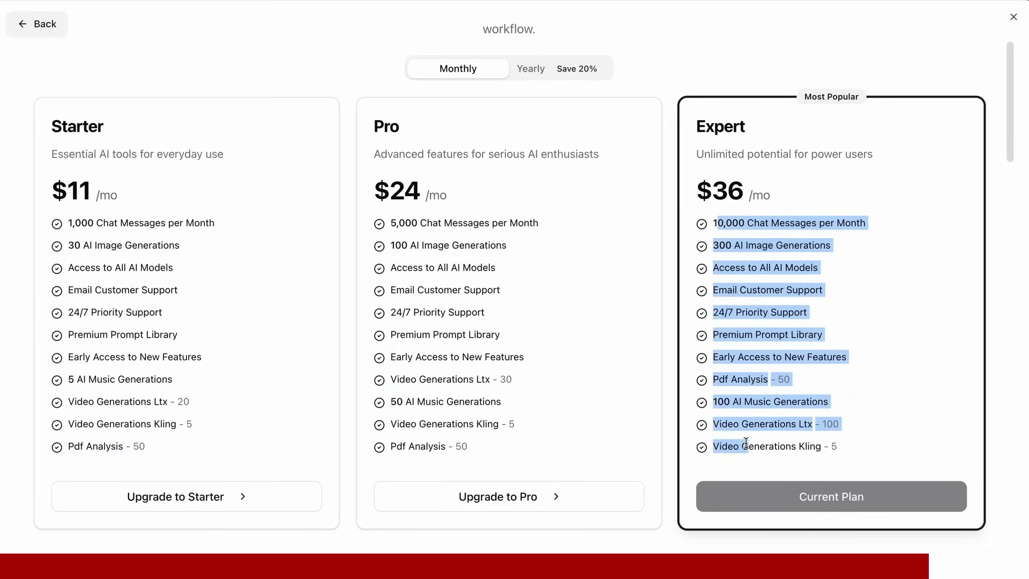
pyautogui.click(744, 329)
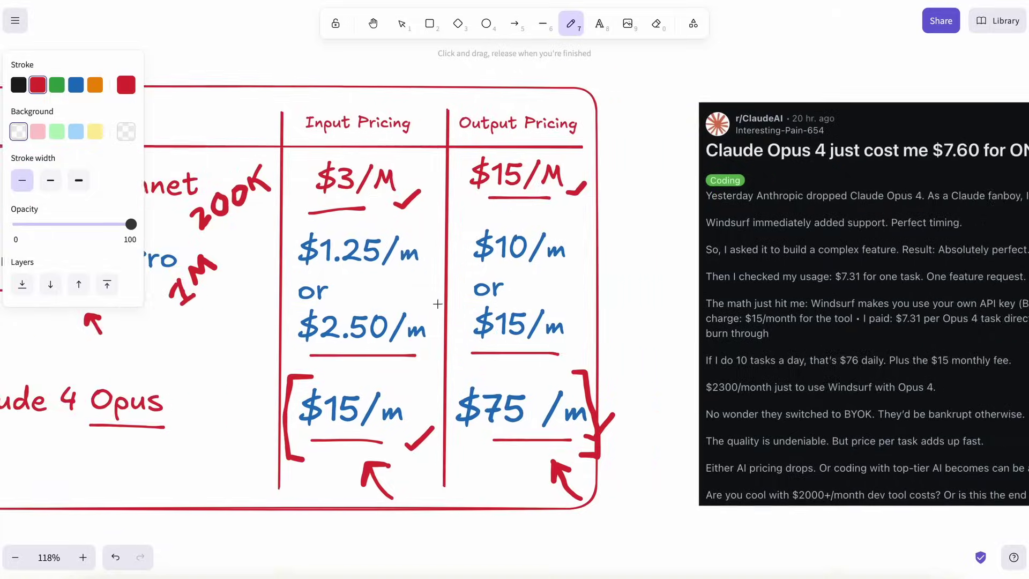
# Underline "$7.60" in red in the Reddit post title about Claude Opus 4's cost.
pyautogui.hscroll(10, 438, 303)
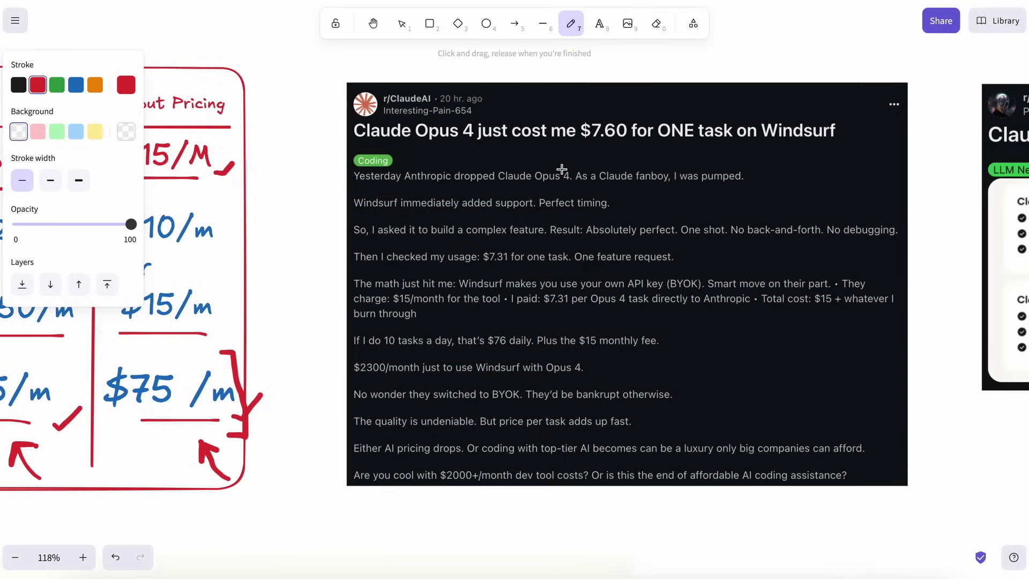
pyautogui.moveTo(578, 144); pyautogui.dragTo(733, 142)
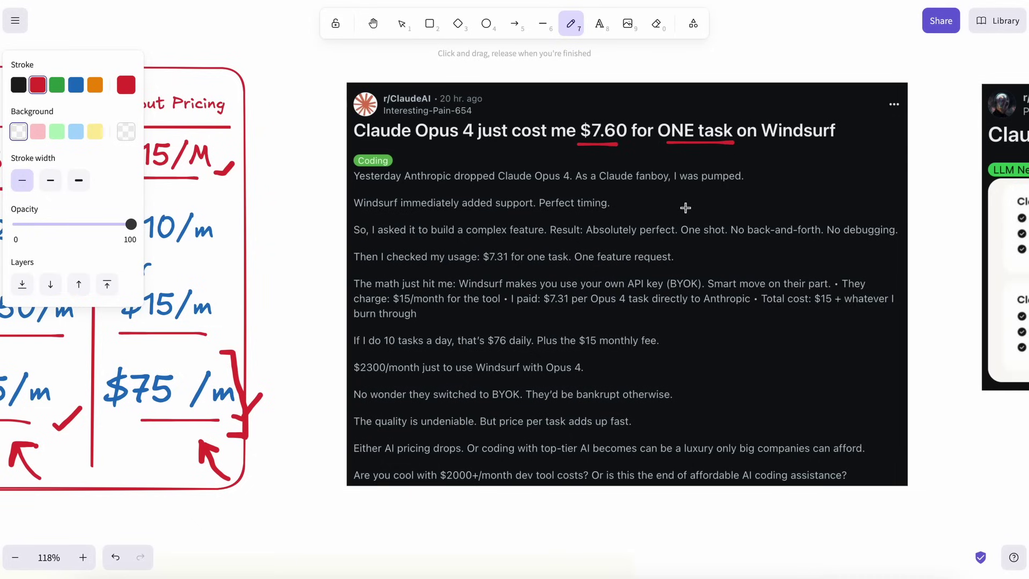
pyautogui.hscroll(-12, 686, 332)
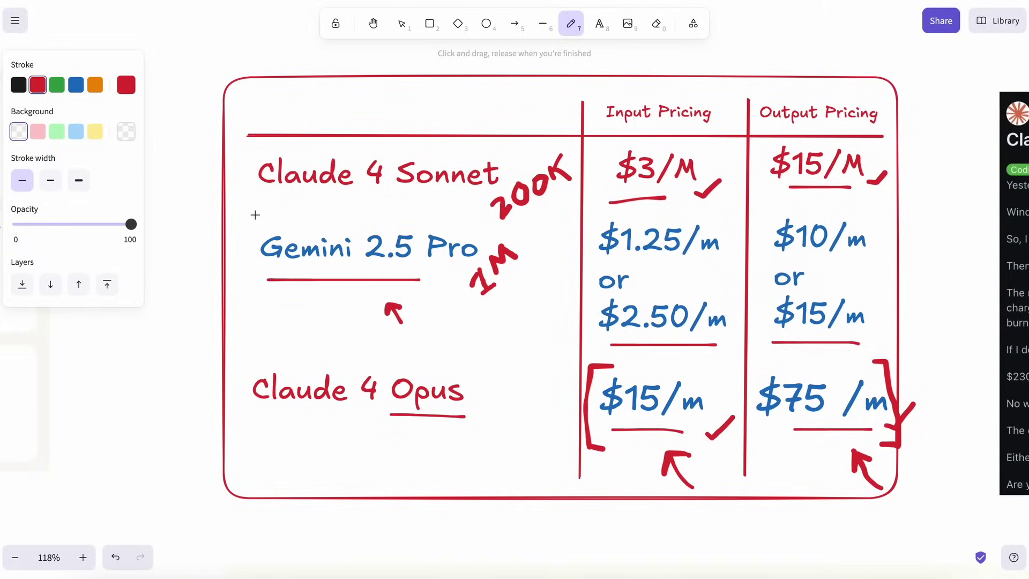
# Bracket the Gemini 2.5 Pro row and its $10/m–$15/m output prices, and write 75% by its input prices.
pyautogui.moveTo(256, 214)
pyautogui.mouseDown()
pyautogui.moveTo(241, 222)
pyautogui.moveTo(240, 306)
pyautogui.moveTo(271, 309)
pyautogui.mouseUp()
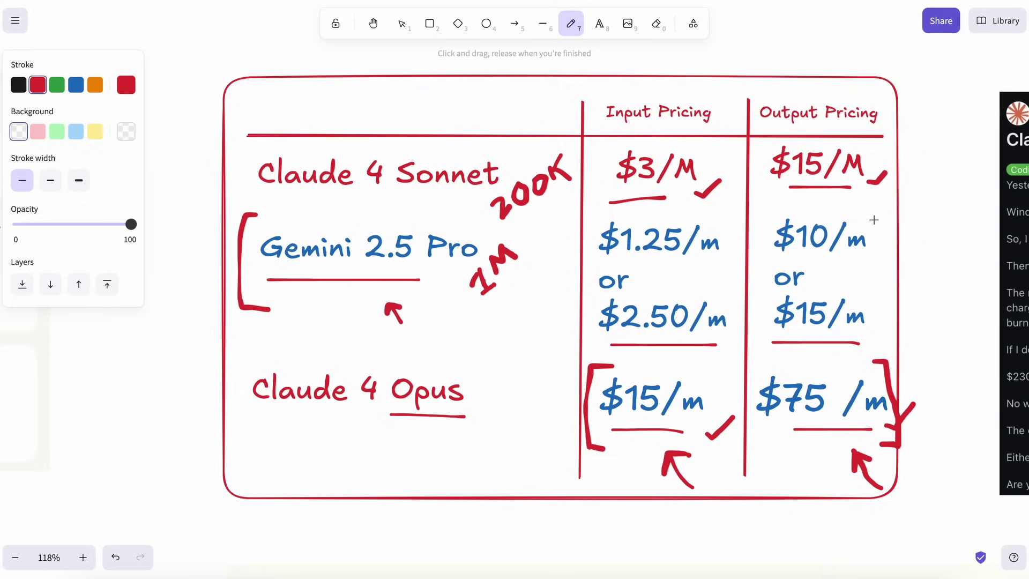
pyautogui.moveTo(880, 219); pyautogui.dragTo(873, 331)
pyautogui.moveTo(649, 266)
pyautogui.mouseDown()
pyautogui.moveTo(663, 289)
pyautogui.moveTo(692, 275)
pyautogui.moveTo(686, 286)
pyautogui.moveTo(724, 291)
pyautogui.mouseUp()
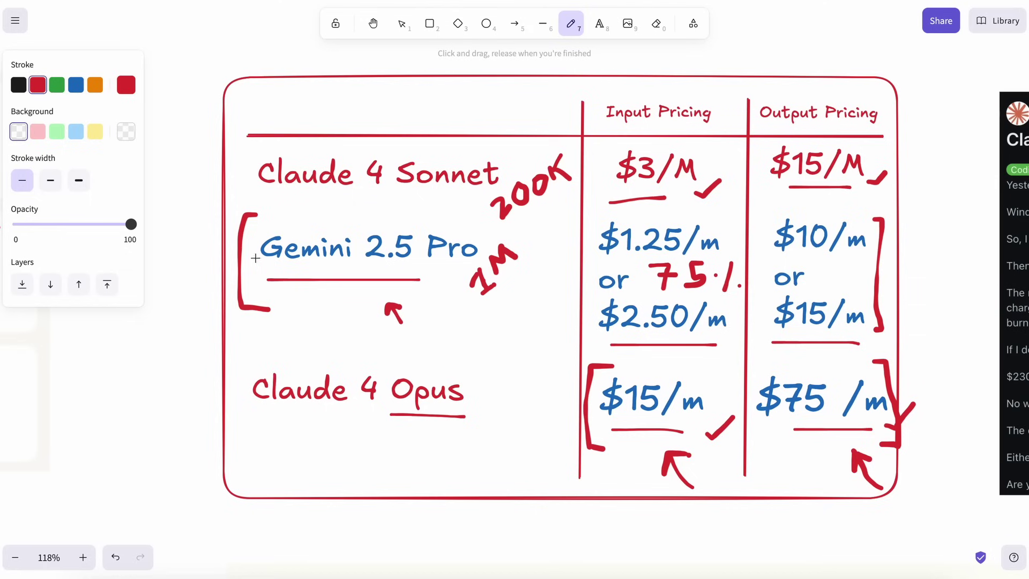
# Bracket the Gemini description lines in red.
pyautogui.scroll(-2, 305, 286)
pyautogui.scroll(-5, 304, 287)
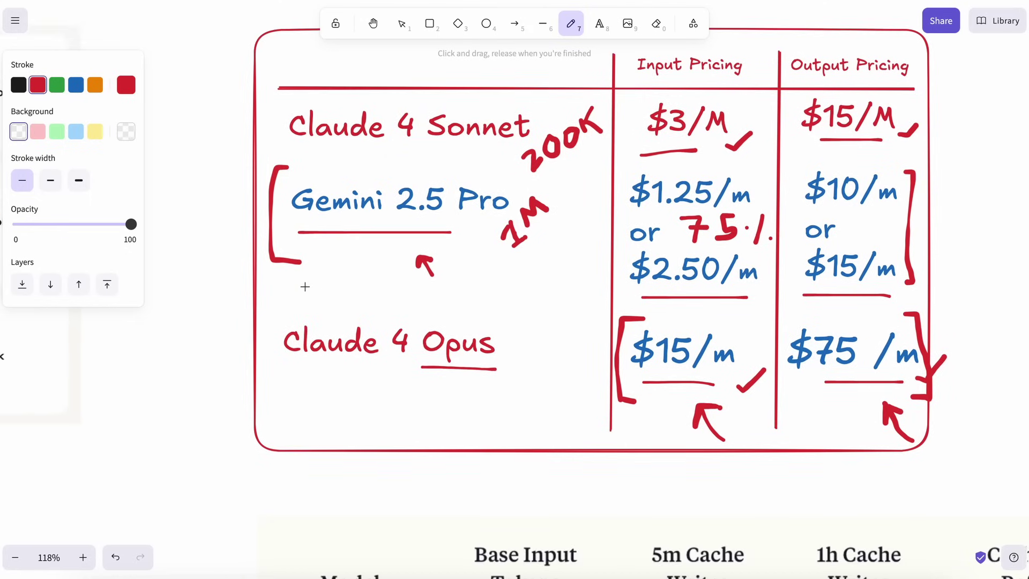
pyautogui.scroll(-2, 304, 287)
pyautogui.scroll(-6, 305, 287)
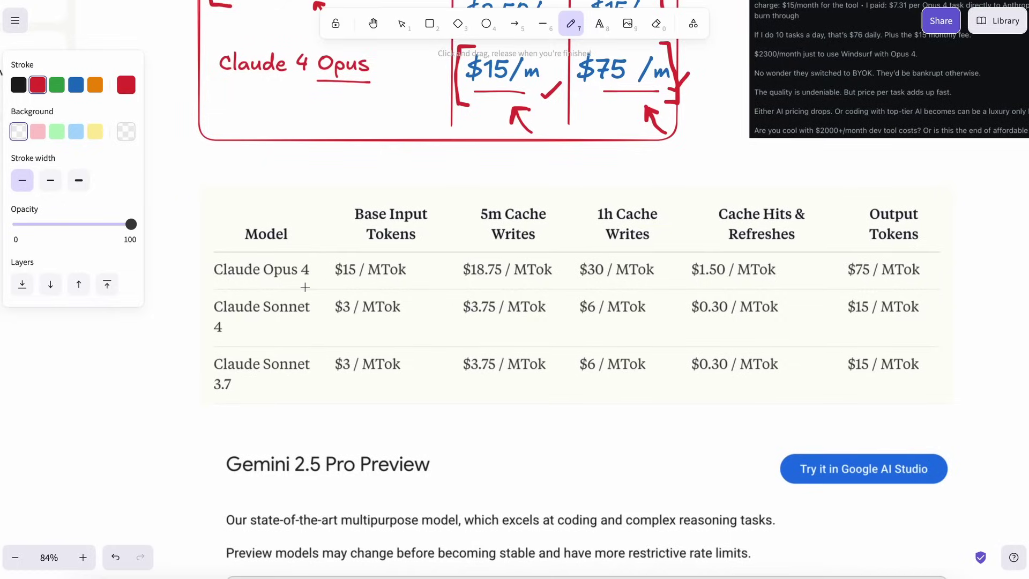
pyautogui.scroll(-4, 305, 287)
pyautogui.hscroll(1, 305, 286)
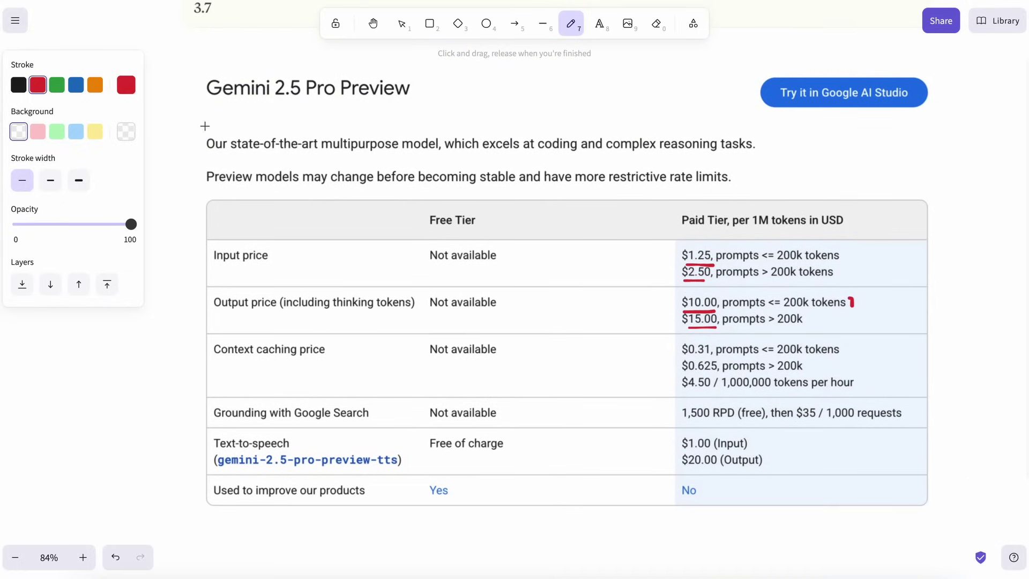
pyautogui.moveTo(198, 125)
pyautogui.mouseDown()
pyautogui.moveTo(194, 185)
pyautogui.moveTo(209, 187)
pyautogui.mouseUp()
# Bracket the Claude pricing table in red, underline "Opus", and bring the hand-drawn table back into view.
pyautogui.scroll(7, 259, 126)
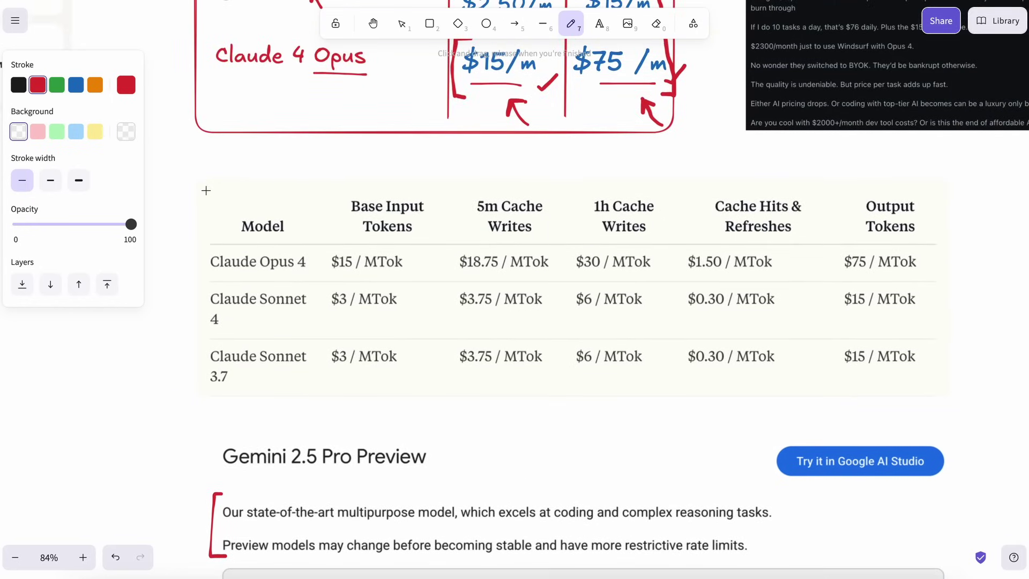
pyautogui.moveTo(198, 165)
pyautogui.mouseDown()
pyautogui.moveTo(173, 211)
pyautogui.moveTo(170, 315)
pyautogui.moveTo(178, 403)
pyautogui.moveTo(208, 406)
pyautogui.mouseUp()
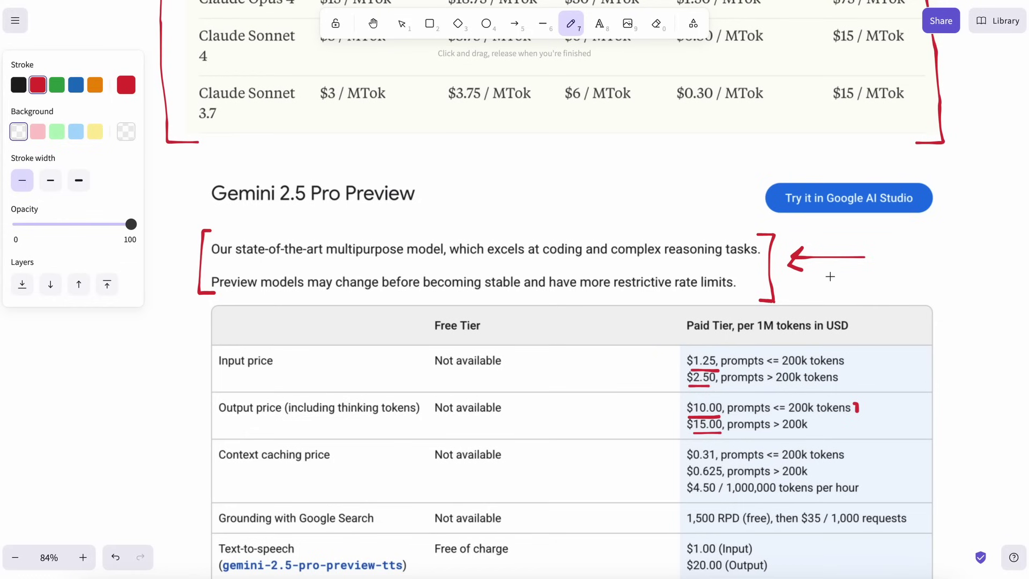
pyautogui.scroll(-3, 830, 276)
pyautogui.scroll(2, 825, 252)
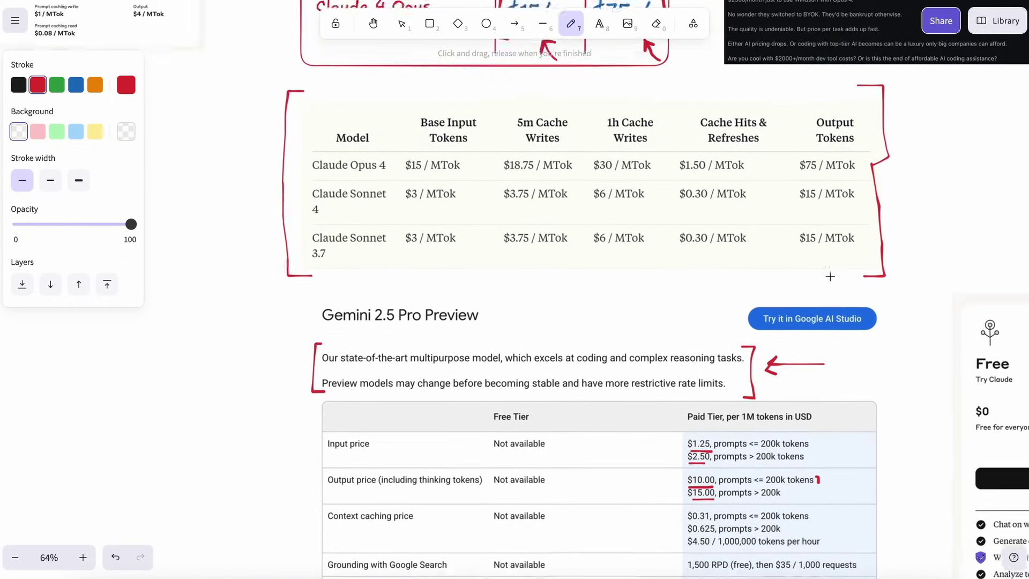
pyautogui.moveTo(364, 180); pyautogui.dragTo(384, 180)
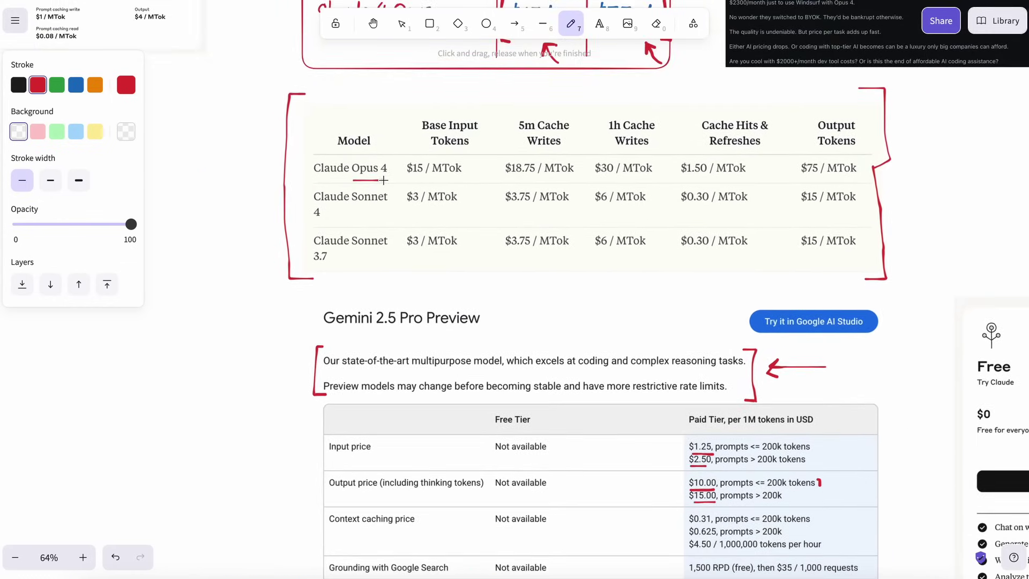
pyautogui.scroll(2, 362, 166)
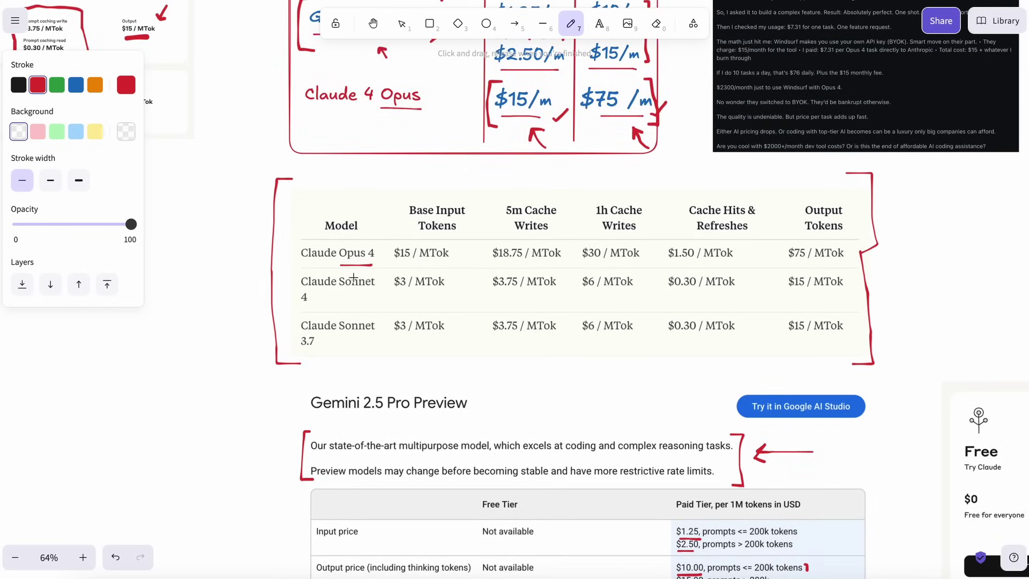
pyautogui.scroll(2, 369, 277)
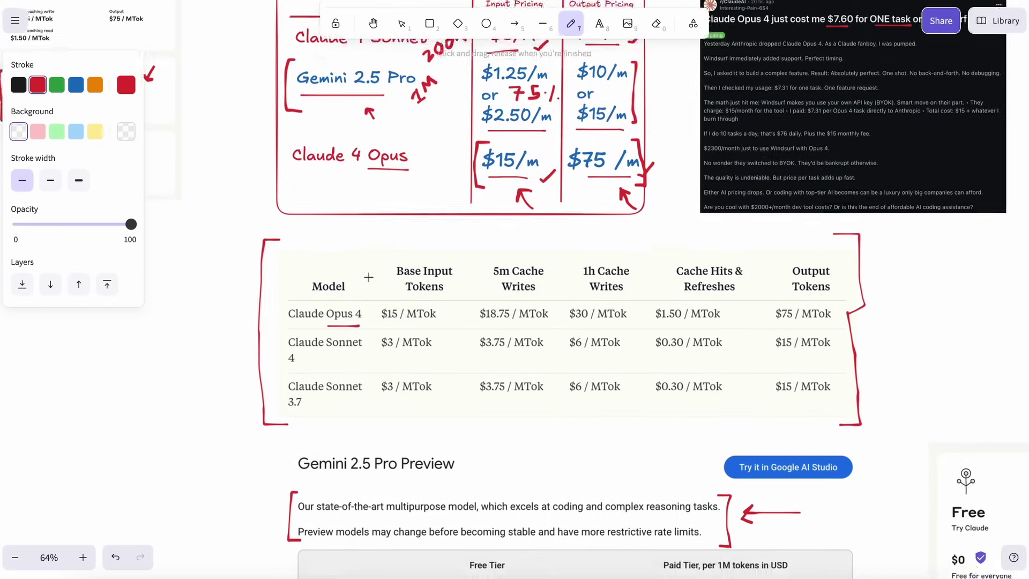
pyautogui.scroll(2, 370, 275)
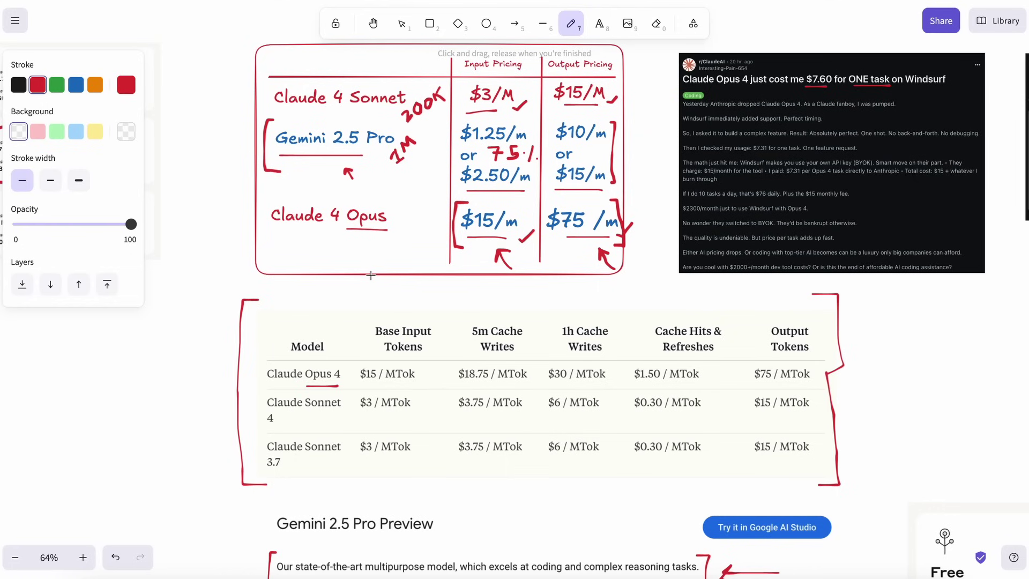
pyautogui.scroll(1, 370, 275)
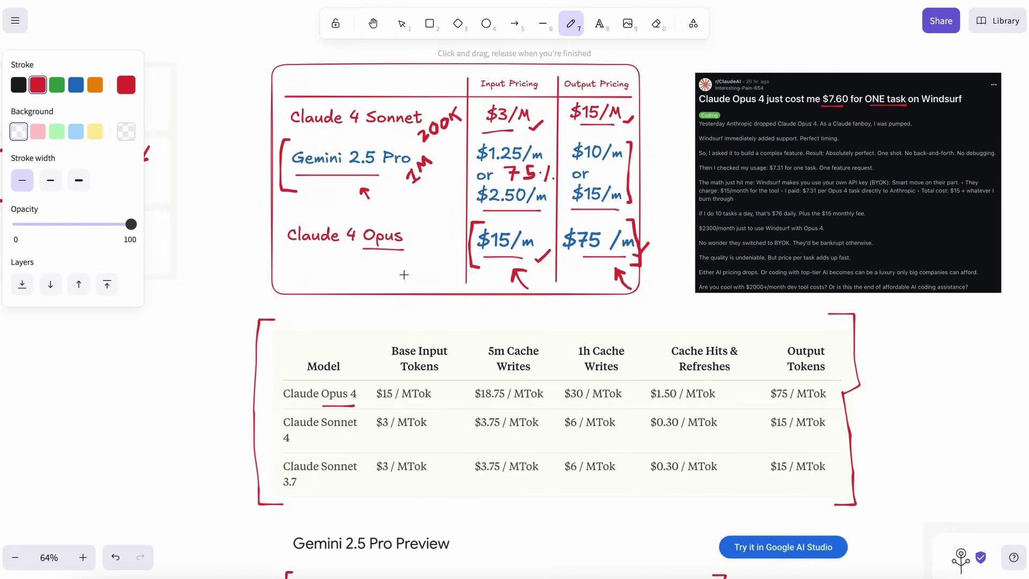
# Draw a red arrow under Claude 4 Opus, underline Sonnet, and arrow Gemini's $1.25/m and $2.50/m prices.
pyautogui.moveTo(404, 274)
pyautogui.mouseDown()
pyautogui.moveTo(396, 267)
pyautogui.moveTo(407, 265)
pyautogui.mouseUp()
pyautogui.moveTo(367, 130)
pyautogui.mouseDown()
pyautogui.moveTo(406, 129)
pyautogui.moveTo(363, 129)
pyautogui.mouseUp()
pyautogui.moveTo(287, 171); pyautogui.dragTo(303, 166)
pyautogui.moveTo(451, 150); pyautogui.dragTo(465, 157)
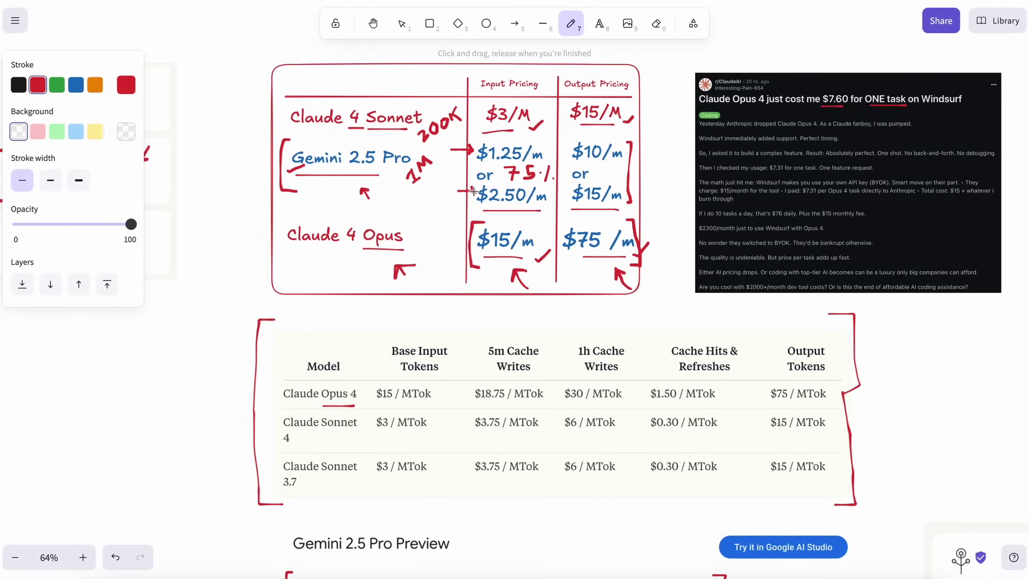
pyautogui.moveTo(465, 186); pyautogui.dragTo(466, 197)
# Underline 'Kinda rough' in red in the r/singularity Claude 4 post title, then pan back.
pyautogui.hscroll(5, 491, 208)
pyautogui.hscroll(8, 491, 208)
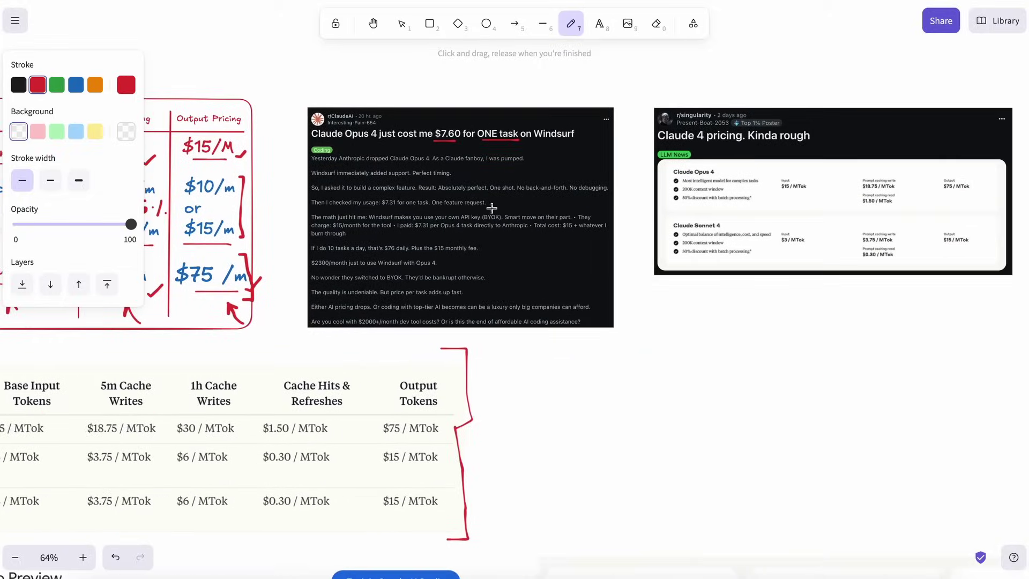
pyautogui.scroll(5, 887, 172)
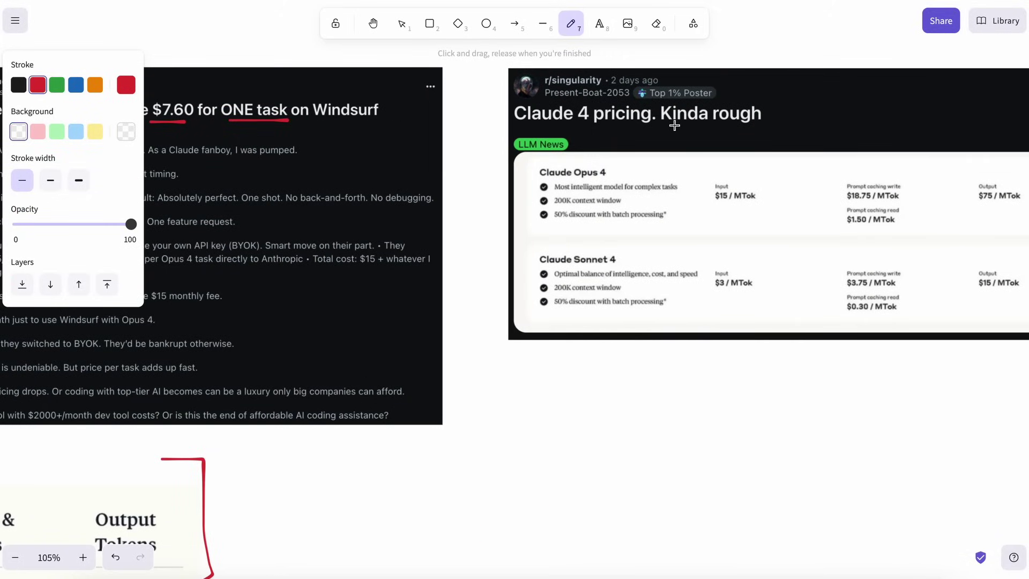
pyautogui.moveTo(674, 127); pyautogui.dragTo(747, 123)
pyautogui.hscroll(5, 745, 123)
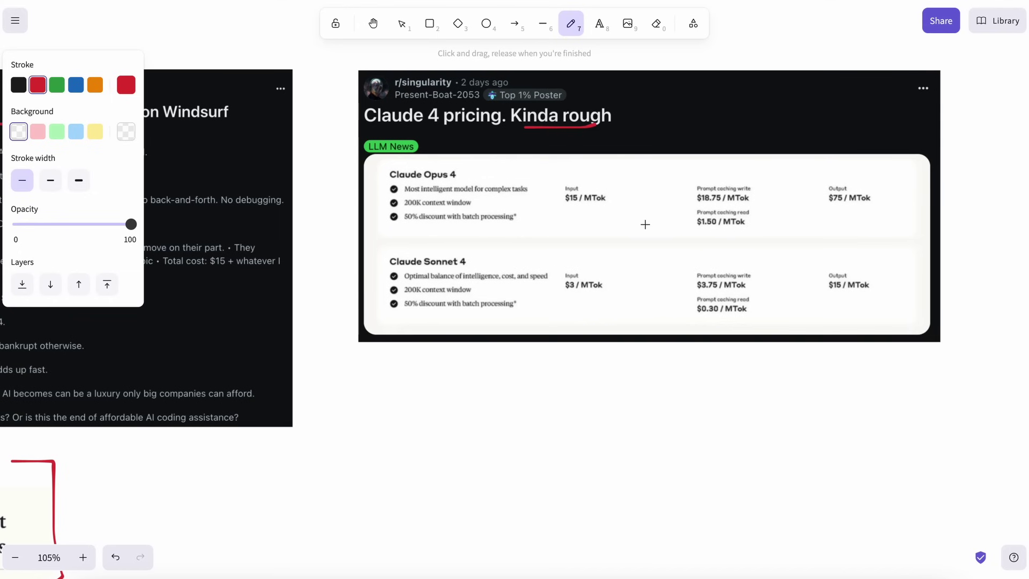
pyautogui.hscroll(-13, 659, 209)
pyautogui.hscroll(-20, 662, 209)
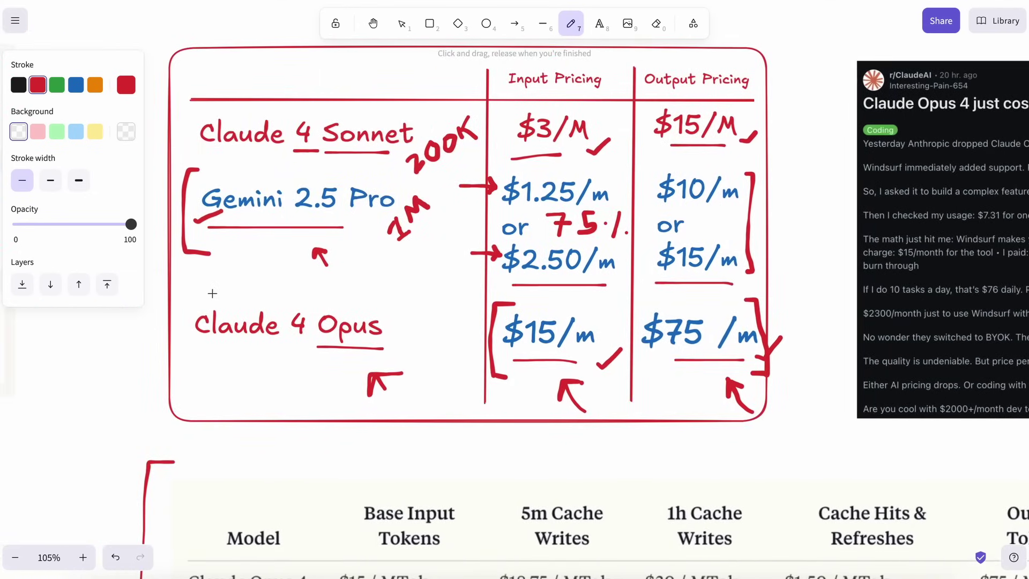
# Undo a mistaken letter above Claude 4 Opus and draw a red line with dots at both ends.
pyautogui.moveTo(197, 288)
pyautogui.mouseDown()
pyautogui.moveTo(209, 290)
pyautogui.moveTo(203, 301)
pyautogui.moveTo(231, 299)
pyautogui.moveTo(232, 284)
pyautogui.moveTo(227, 292)
pyautogui.moveTo(245, 303)
pyautogui.moveTo(256, 276)
pyautogui.mouseUp()
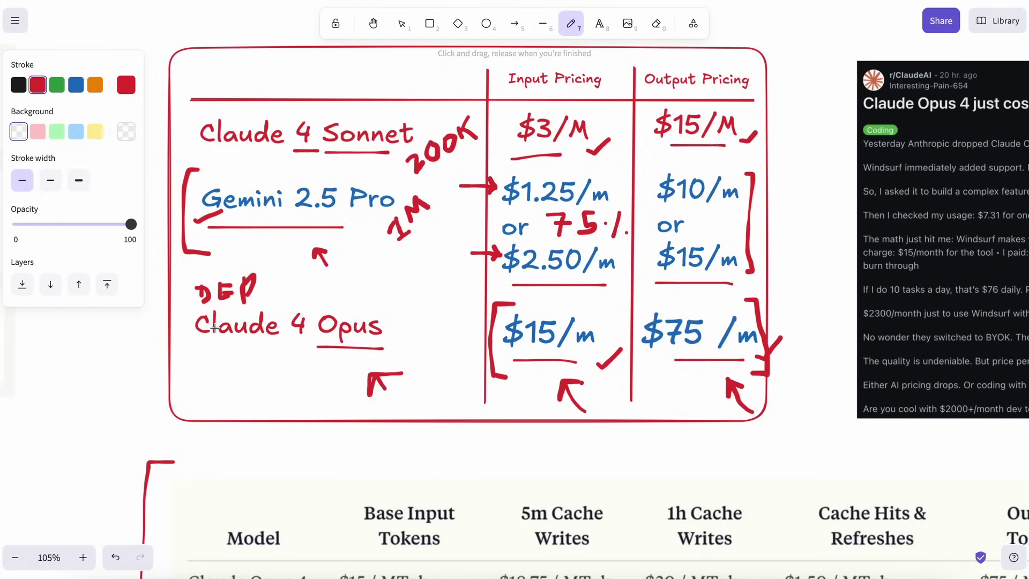
pyautogui.hotkey('ctrl', 'z')
pyautogui.hotkey('ctrl', 'z')
pyautogui.moveTo(310, 287); pyautogui.dragTo(402, 290)
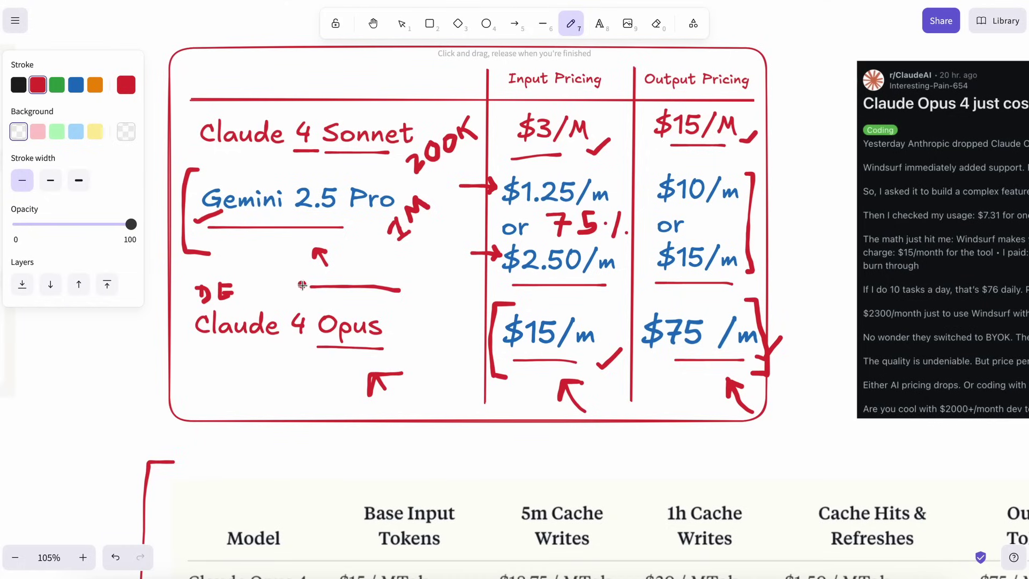
pyautogui.click(303, 285)
pyautogui.click(413, 289)
# Underline Claude Sonnet and its 4 in red in the Claude table.
pyautogui.scroll(-2, 330, 402)
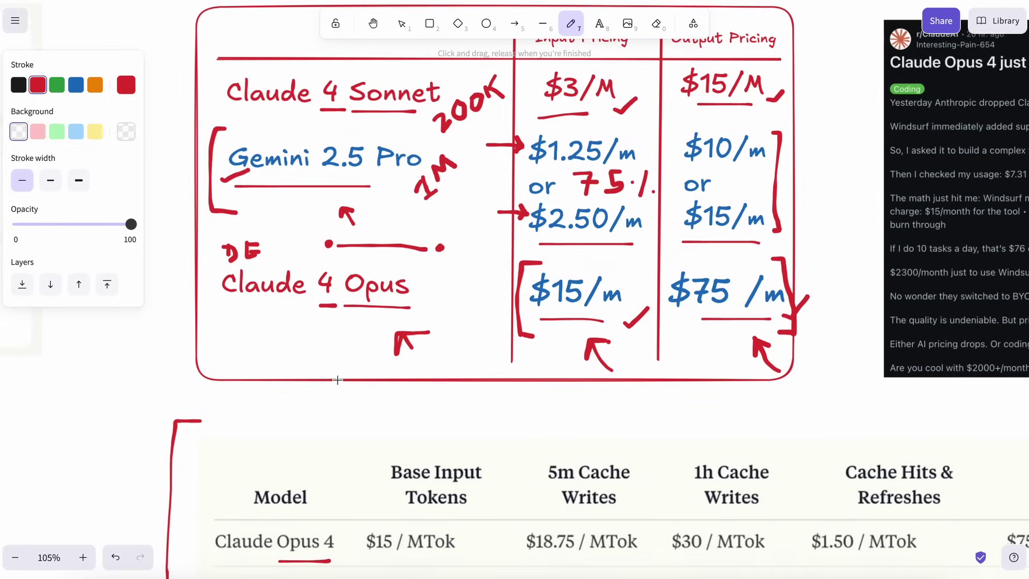
pyautogui.scroll(-5, 337, 380)
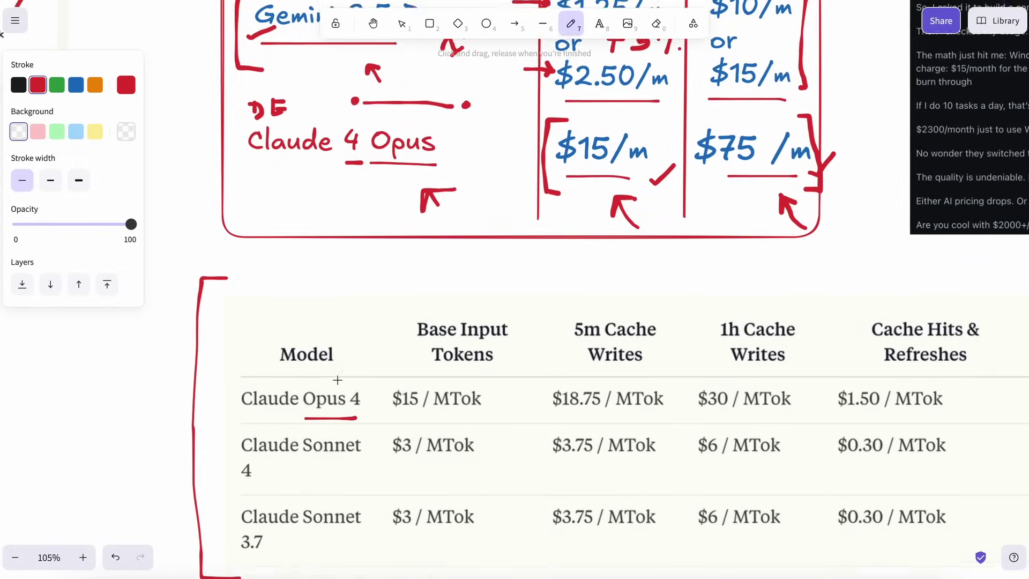
pyautogui.scroll(-3, 337, 380)
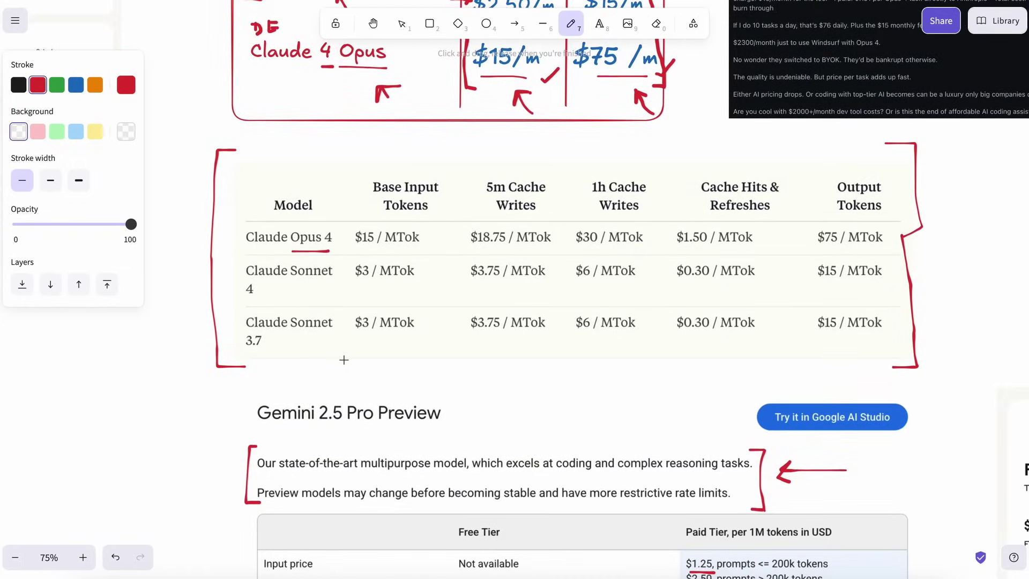
pyautogui.moveTo(358, 382)
pyautogui.mouseDown()
pyautogui.moveTo(329, 361)
pyautogui.moveTo(352, 355)
pyautogui.mouseUp()
pyautogui.scroll(-5, 306, 346)
pyautogui.hscroll(3, 306, 346)
pyautogui.scroll(-3, 330, 356)
pyautogui.hscroll(-4, 330, 357)
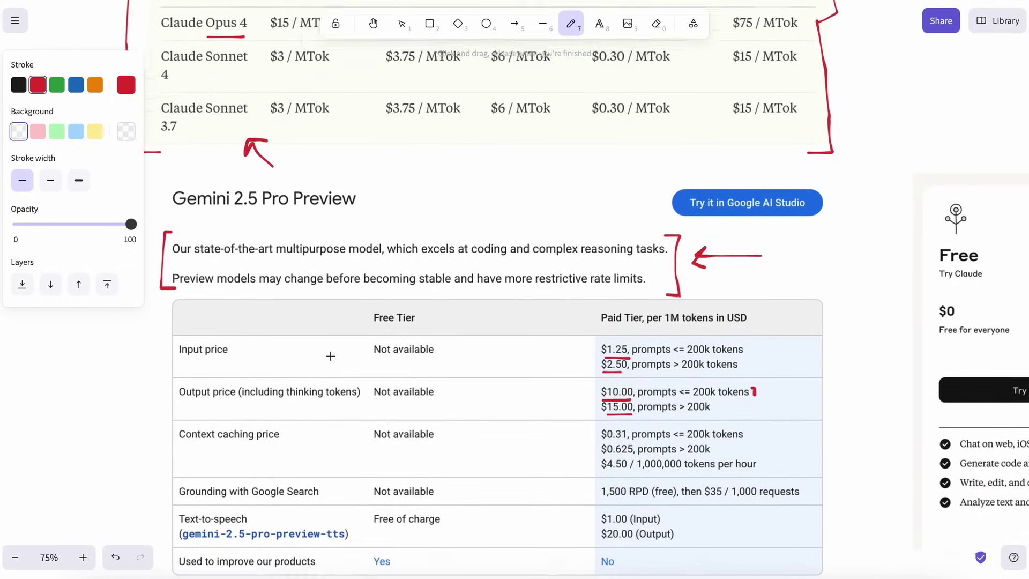
pyautogui.hscroll(1, 331, 355)
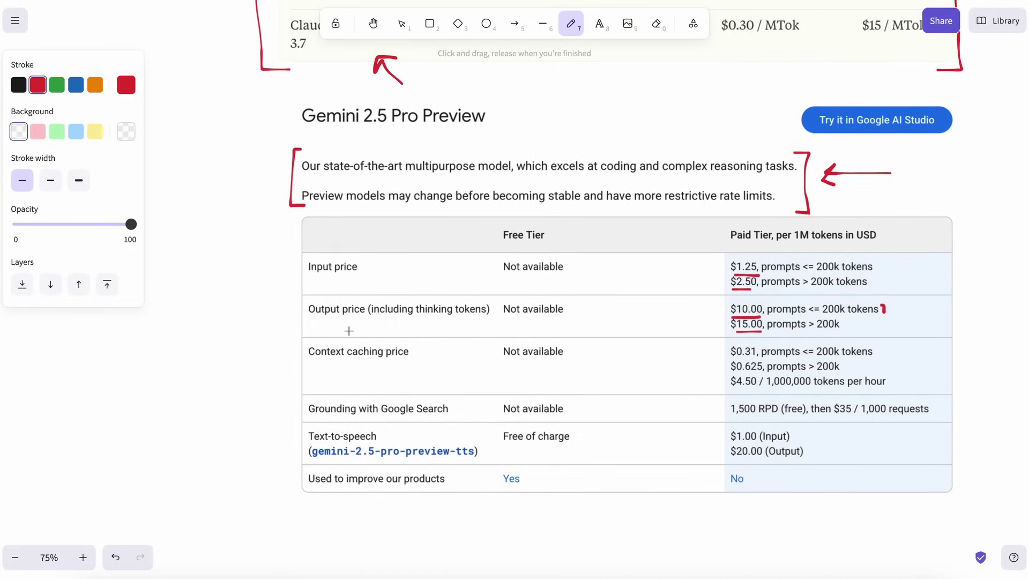
pyautogui.scroll(-1, 348, 331)
pyautogui.hscroll(3, 349, 330)
pyautogui.scroll(1, 383, 318)
pyautogui.hscroll(-1, 383, 317)
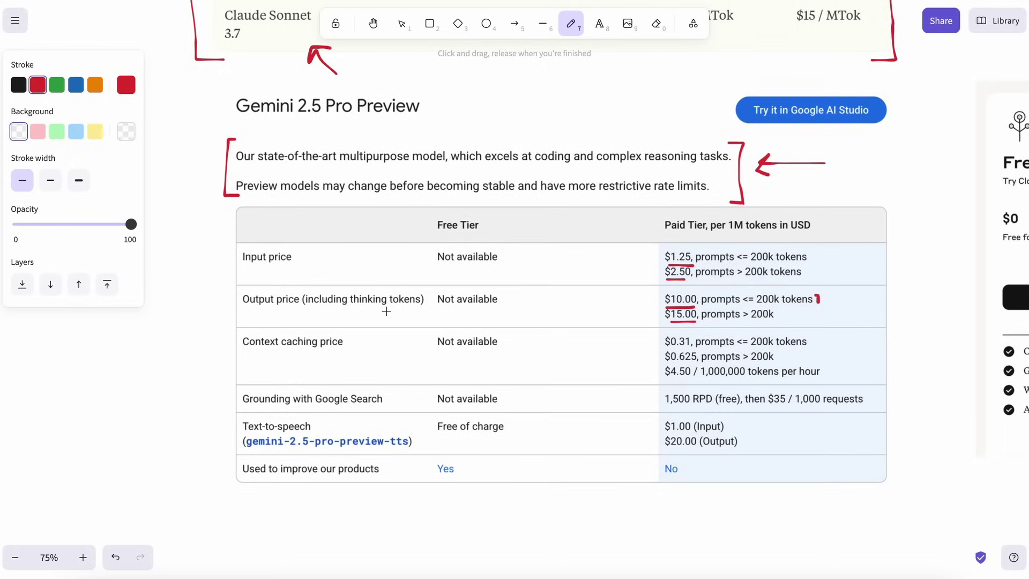
pyautogui.scroll(-1, 385, 310)
pyautogui.hscroll(2, 386, 311)
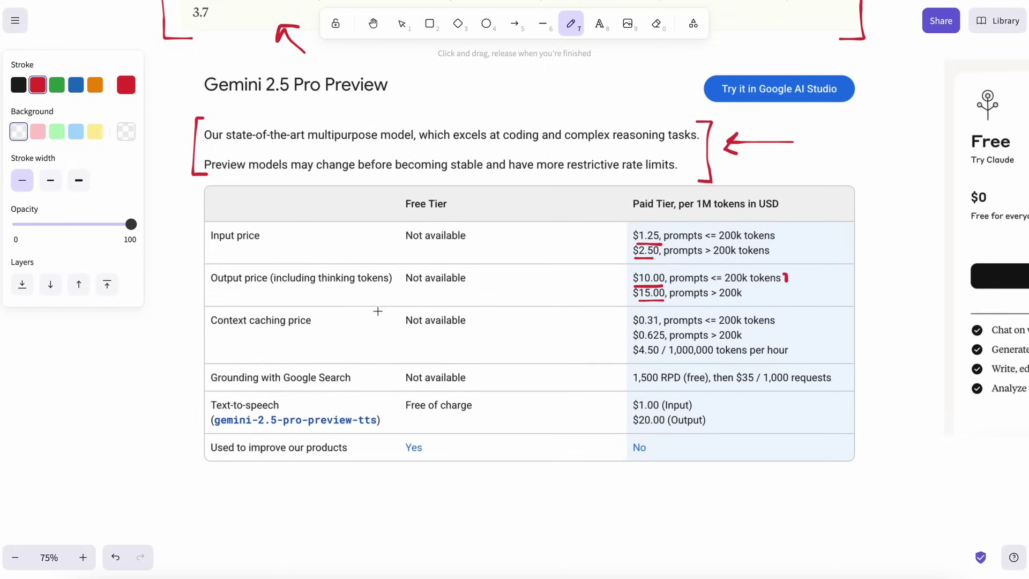
pyautogui.scroll(7, 378, 310)
pyautogui.hscroll(-2, 378, 311)
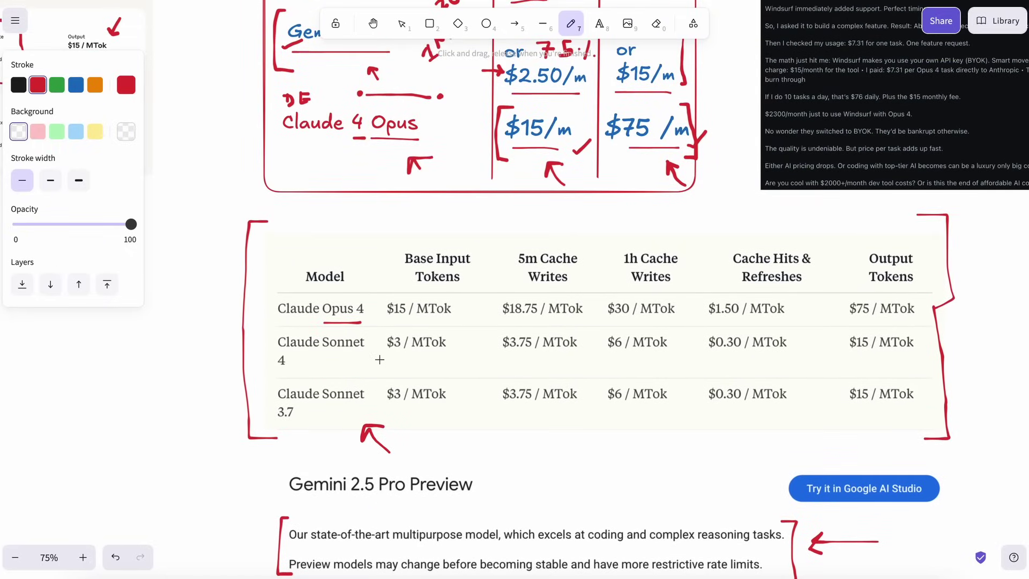
pyautogui.moveTo(305, 354); pyautogui.dragTo(366, 362)
pyautogui.moveTo(278, 376); pyautogui.dragTo(296, 375)
# Underline the Max plan's $100 and mark its Claude Code line in red.
pyautogui.scroll(-8, 359, 345)
pyautogui.hscroll(14, 359, 345)
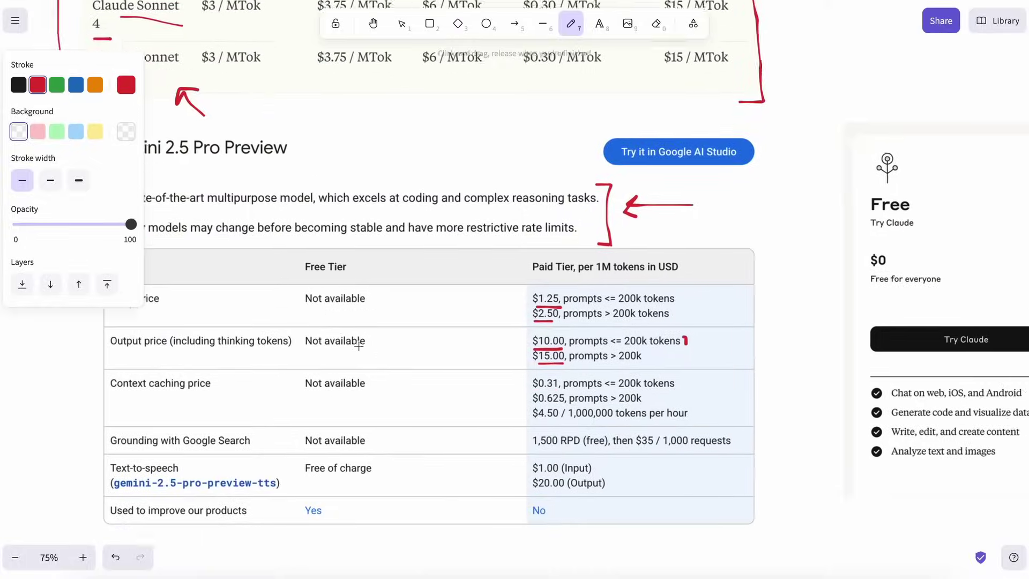
pyautogui.hscroll(2, 358, 346)
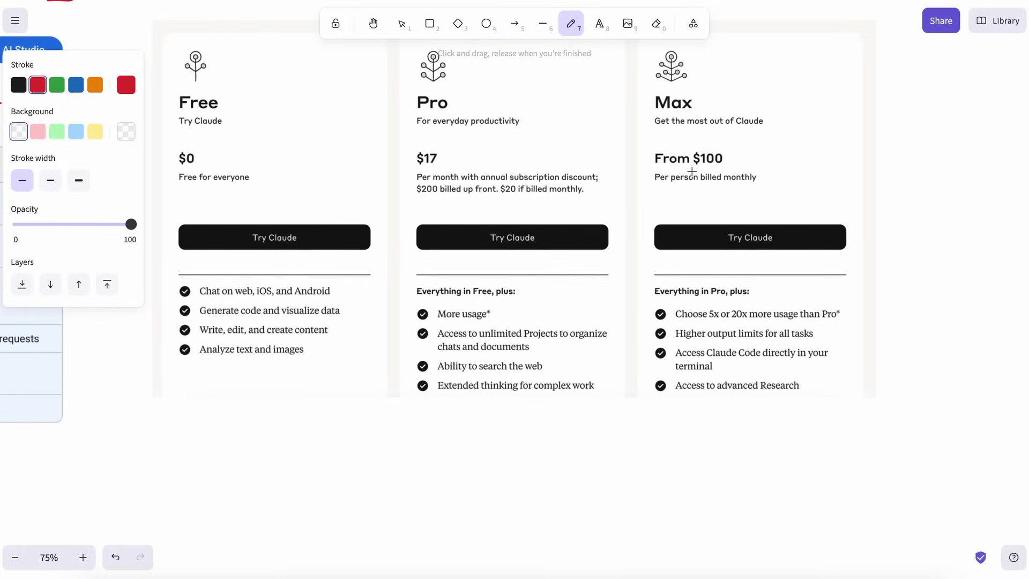
pyautogui.moveTo(697, 167); pyautogui.dragTo(723, 161)
pyautogui.moveTo(856, 355); pyautogui.dragTo(827, 371)
pyautogui.moveTo(729, 360); pyautogui.dragTo(831, 355)
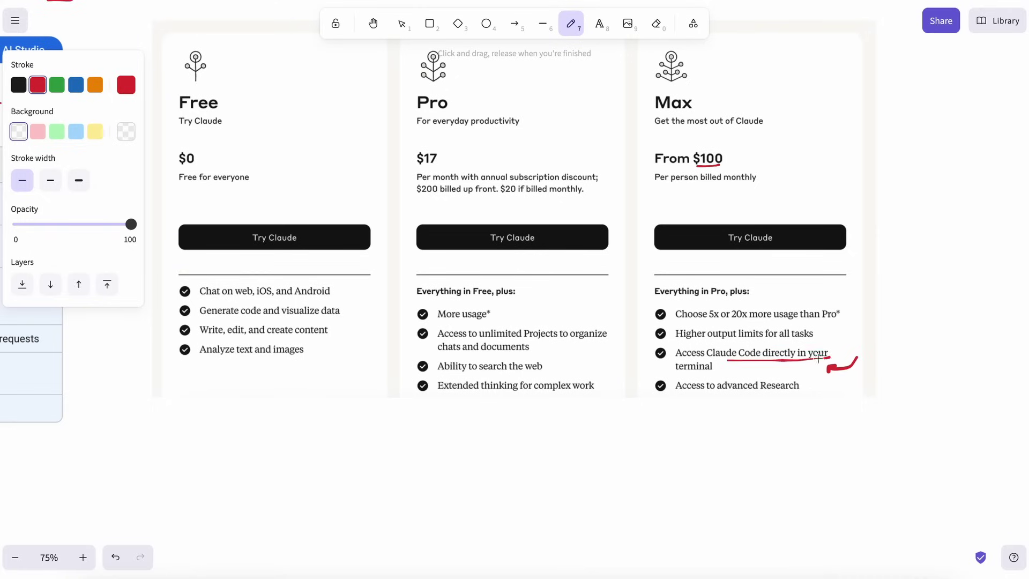
pyautogui.moveTo(677, 379); pyautogui.dragTo(715, 378)
# Bracket Gemini 2.5 Pro's paid-tier input and output prices and add an arrow to the bracket.
pyautogui.scroll(1, 750, 356)
pyautogui.scroll(1, 755, 376)
pyautogui.hscroll(-12, 755, 376)
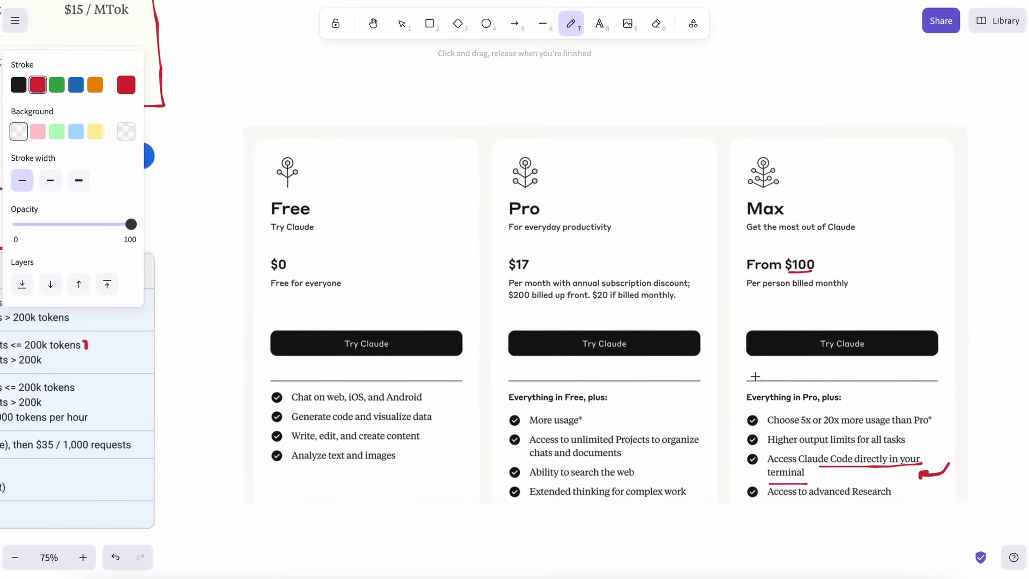
pyautogui.scroll(-3, 755, 376)
pyautogui.hscroll(-2, 755, 376)
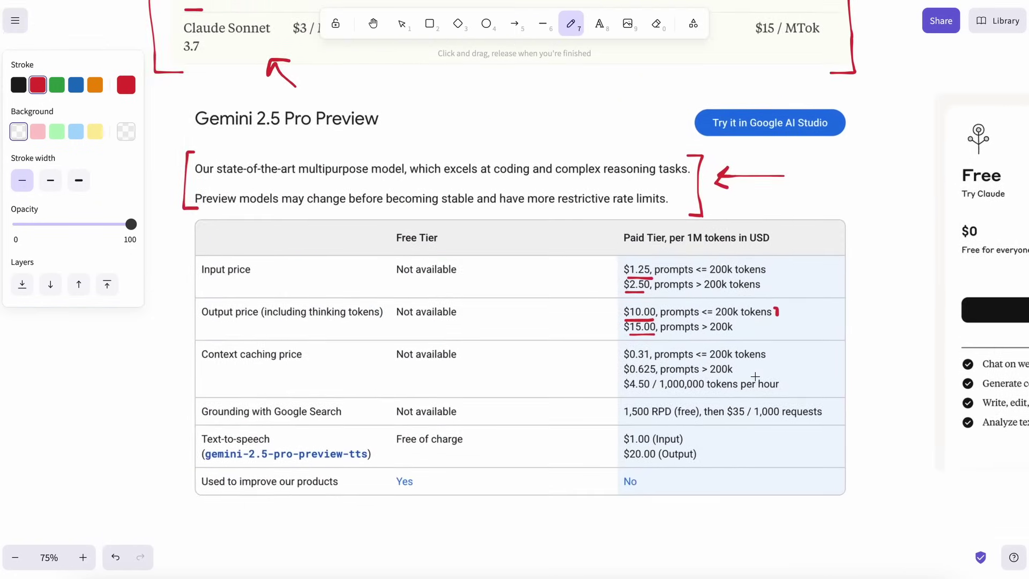
pyautogui.moveTo(796, 231)
pyautogui.mouseDown()
pyautogui.moveTo(811, 268)
pyautogui.moveTo(806, 303)
pyautogui.mouseUp()
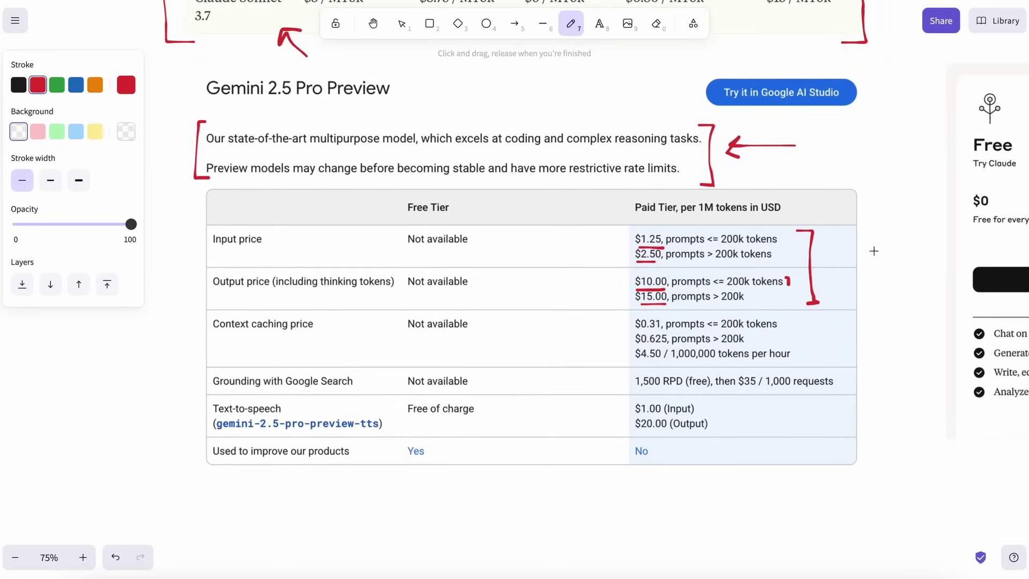
pyautogui.moveTo(885, 257)
pyautogui.mouseDown()
pyautogui.moveTo(828, 256)
pyautogui.moveTo(834, 245)
pyautogui.moveTo(824, 257)
pyautogui.moveTo(841, 266)
pyautogui.mouseUp()
# Add a 'Claude' text label on the canvas and enlarge it by its corner handle.
pyautogui.hscroll(-10, 873, 286)
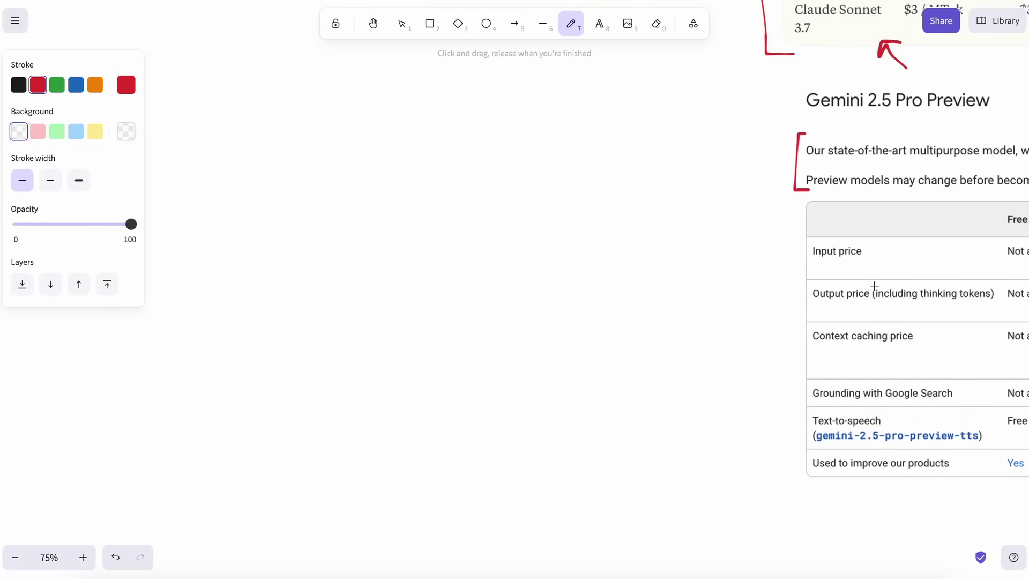
pyautogui.click(599, 23)
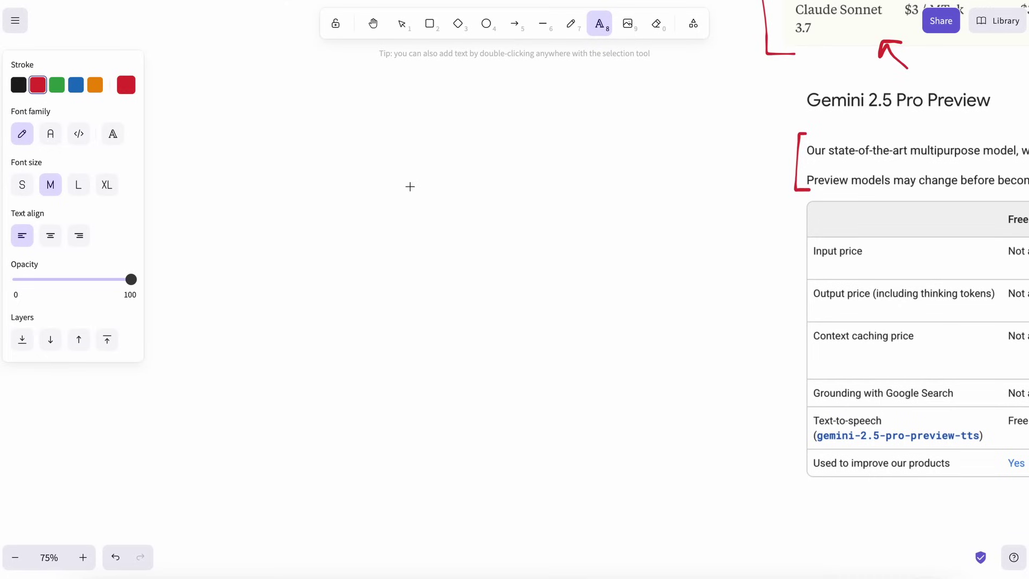
pyautogui.click(342, 212)
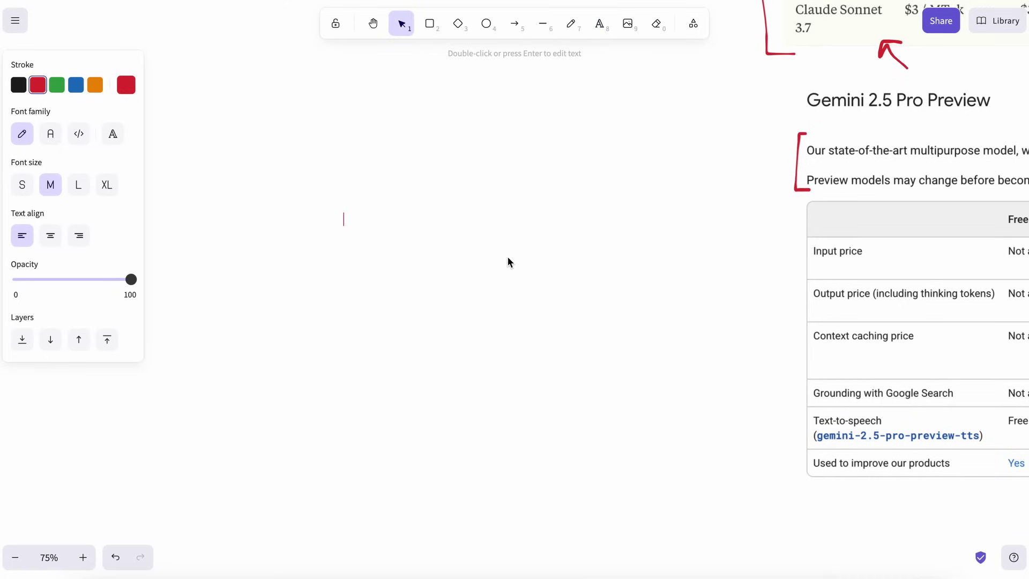
pyautogui.write('Claude:')
pyautogui.click(438, 254)
pyautogui.click(368, 221)
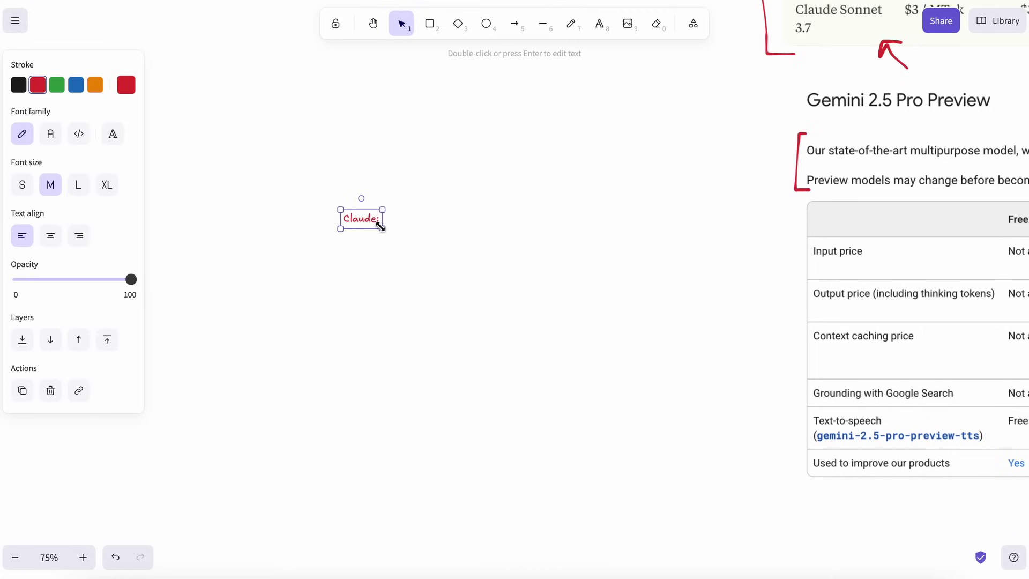
pyautogui.moveTo(381, 228); pyautogui.dragTo(418, 254)
# Change the label to read 'Gemini: ~$2 (4Mins)'.
pyautogui.doubleClick(408, 240)
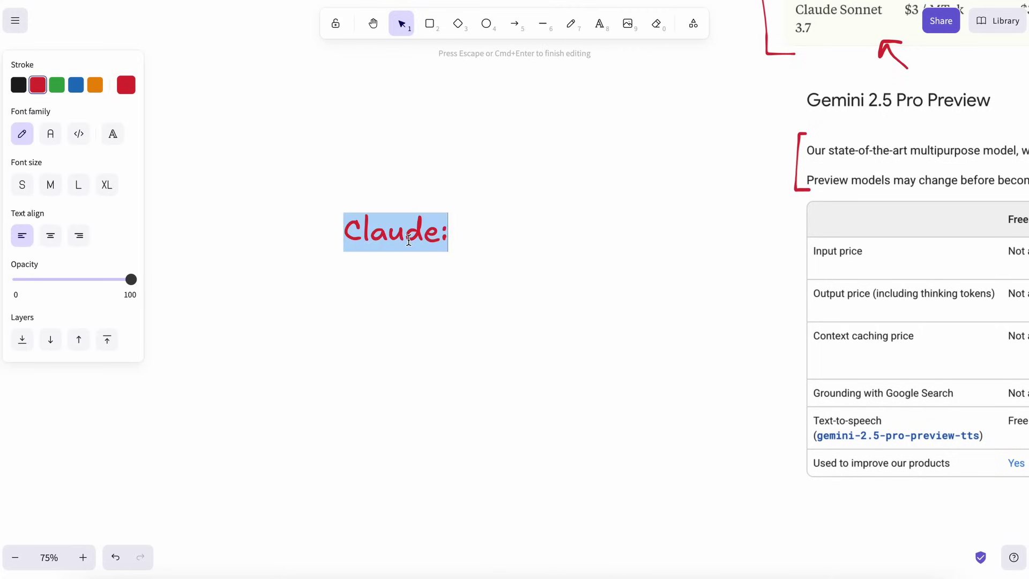
pyautogui.write('Gemini:')
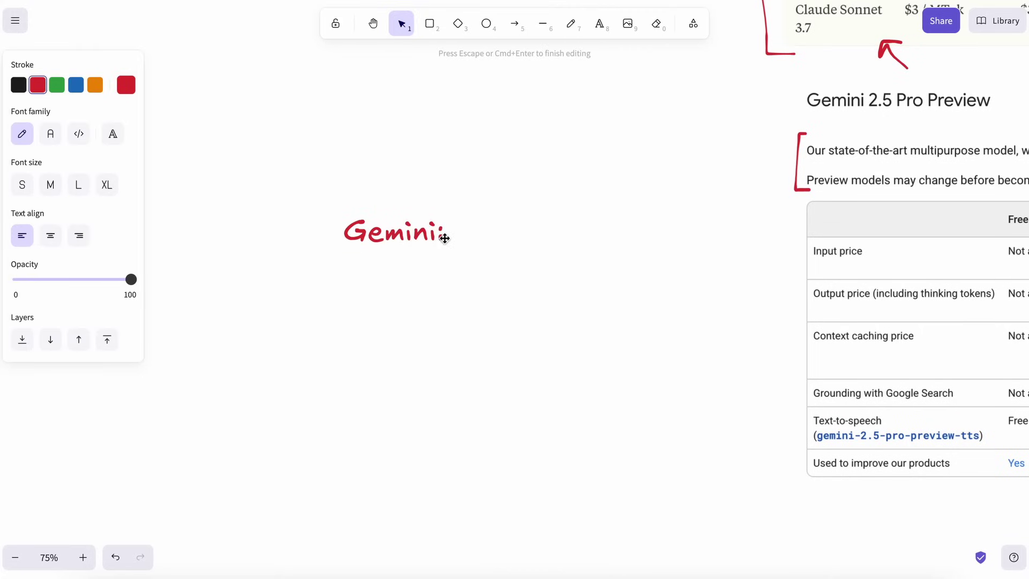
pyautogui.press('End')
pyautogui.write('-')
pyautogui.press('BackSpace')
pyautogui.write('~2')
pyautogui.press('BackSpace')
pyautogui.write('$1')
pyautogui.press('BackSpace')
pyautogui.write('2')
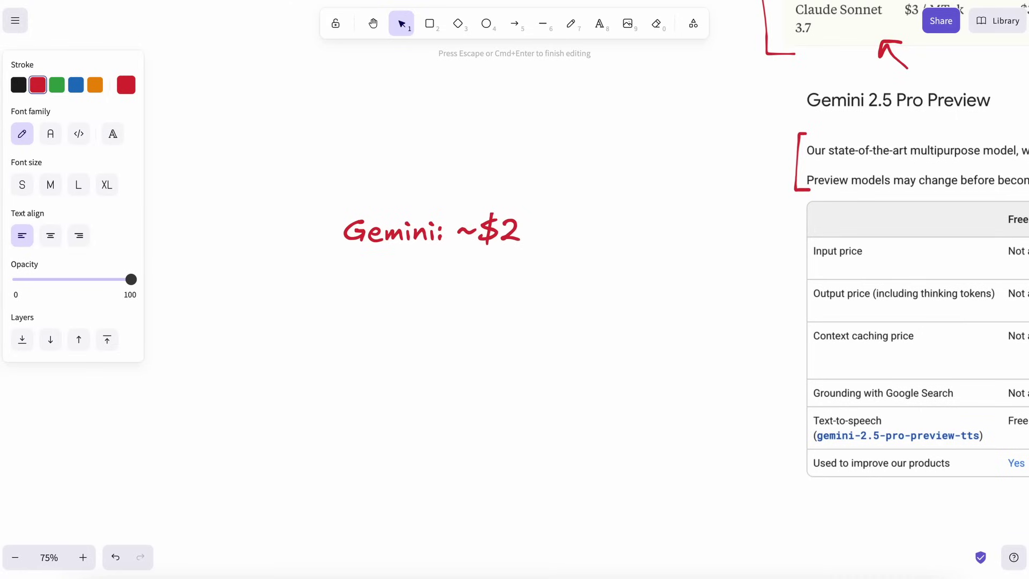
pyautogui.write(' (4M')
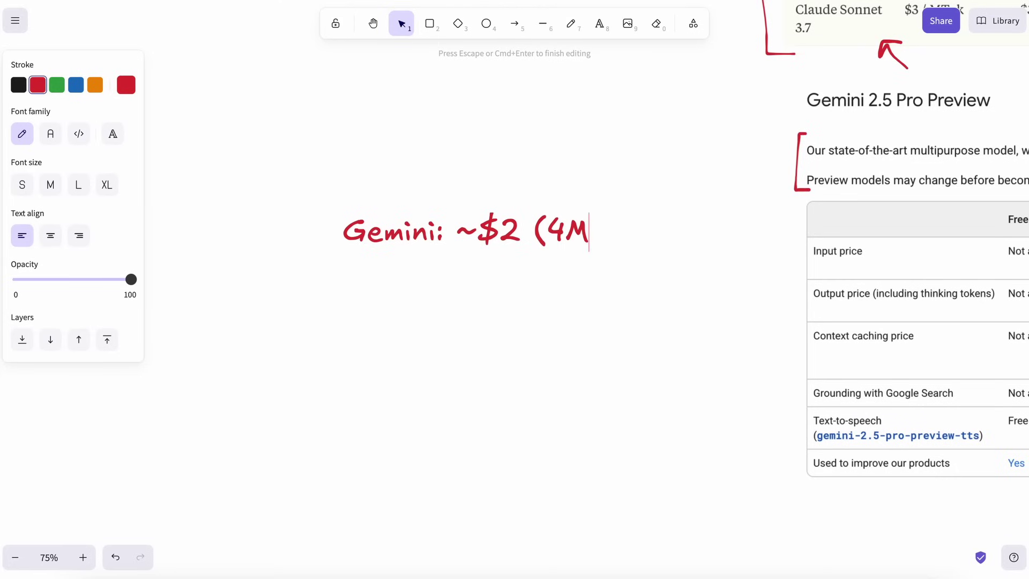
pyautogui.write('ins)')
# Start a second line reading 'Claude 4 Sonnet: ~$6 ('.
pyautogui.press('Return')
pyautogui.write('Claud')
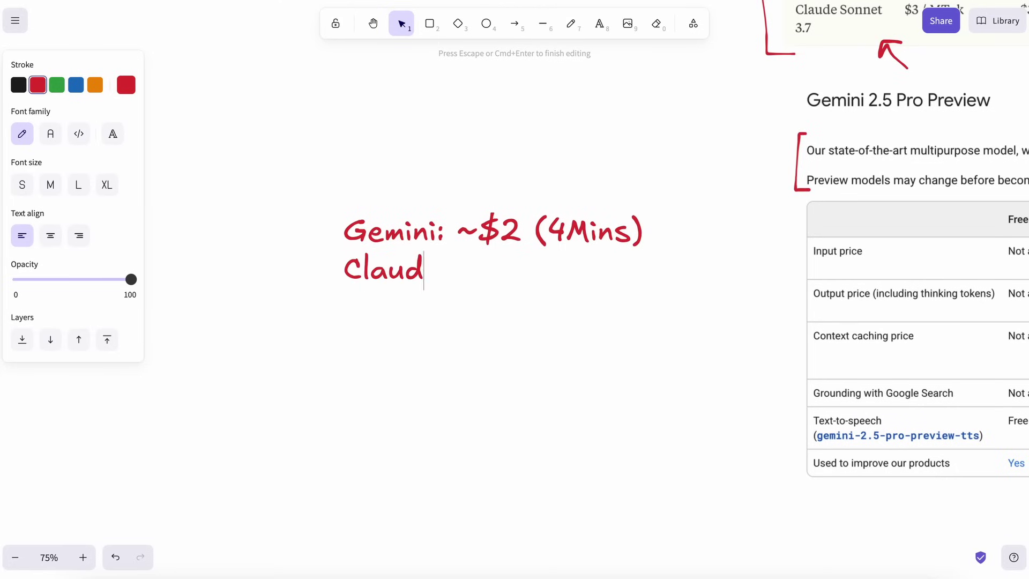
pyautogui.write('e 4 Son')
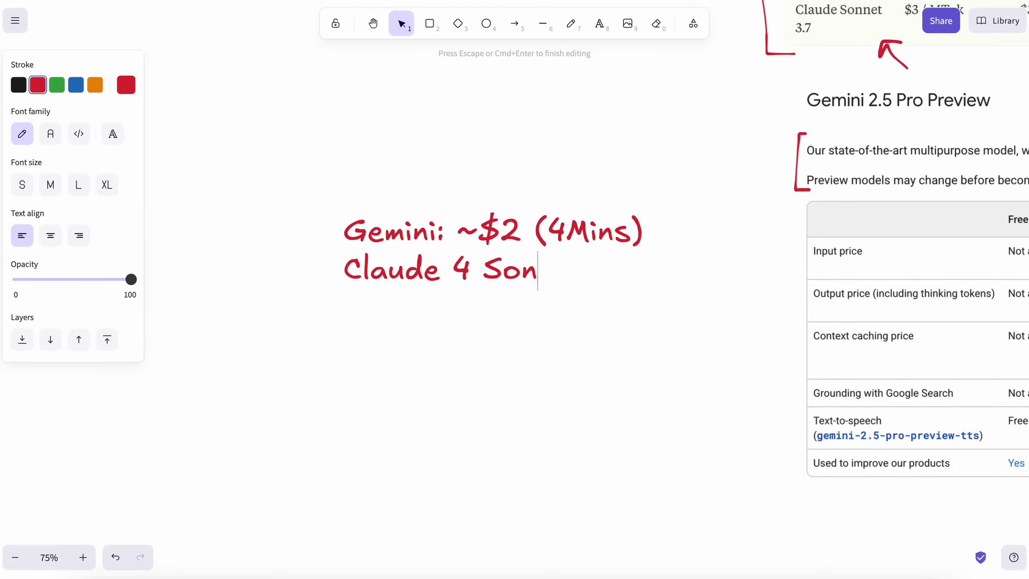
pyautogui.write('net: ')
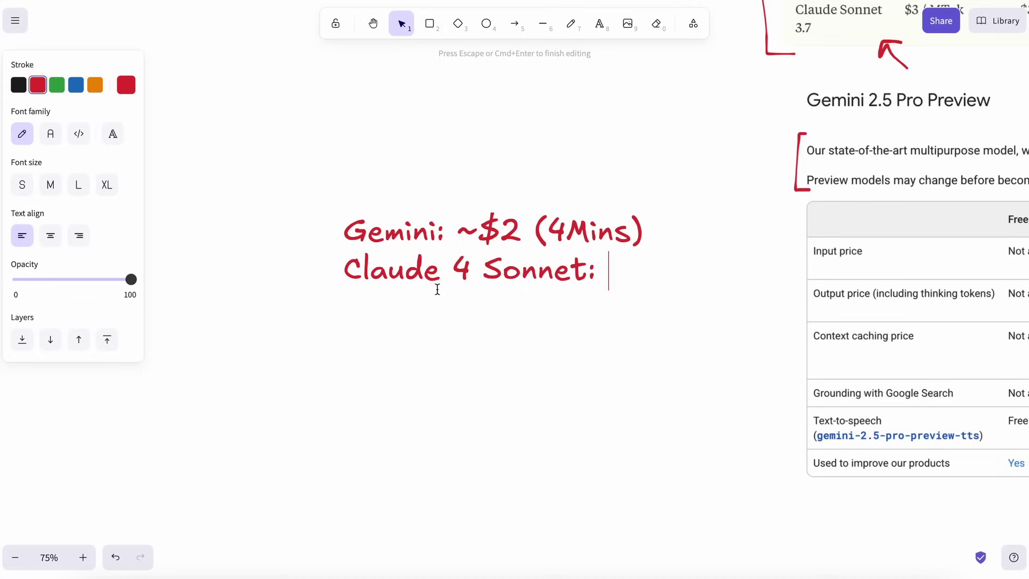
pyautogui.write(' ~2')
pyautogui.press('BackSpace')
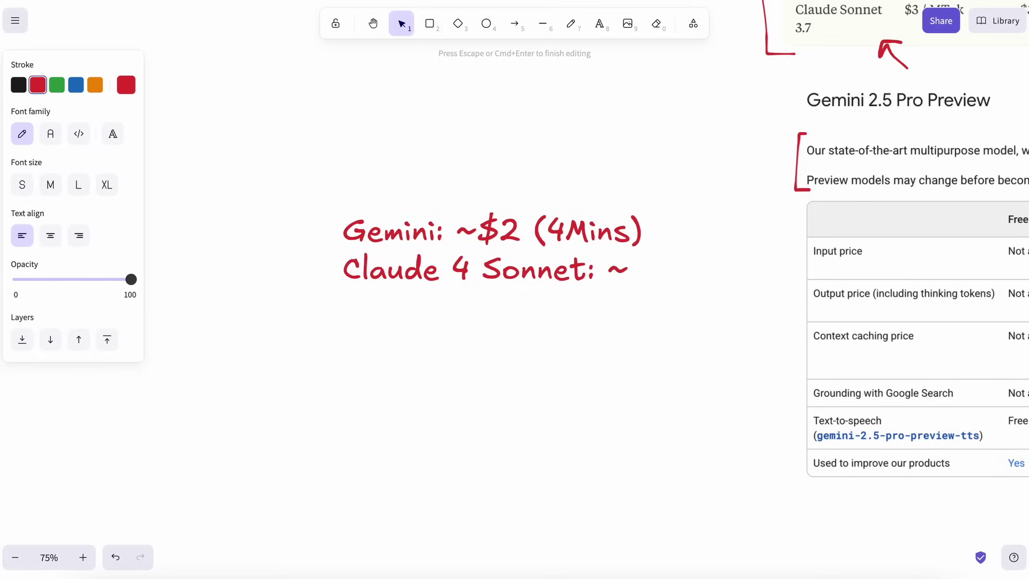
pyautogui.write('$6 (')
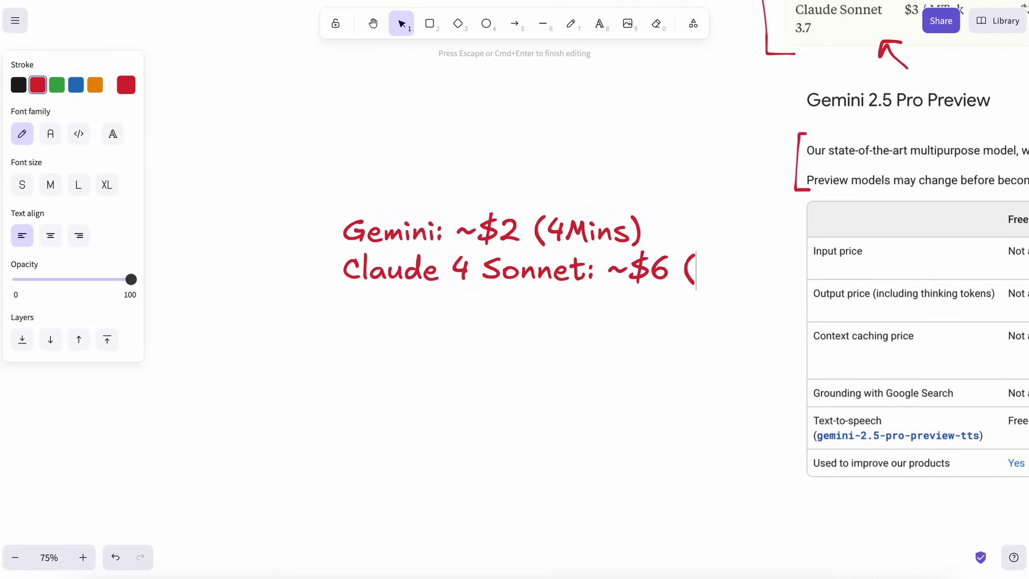
pyautogui.write('5')
pyautogui.press('BackSpace')
pyautogui.press('BackSpace')
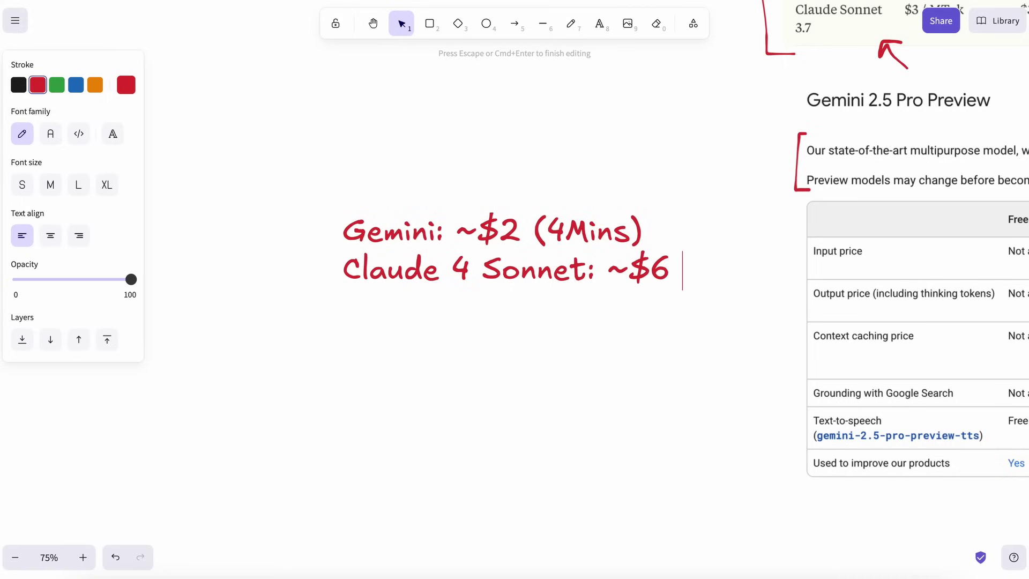
pyautogui.write('(')
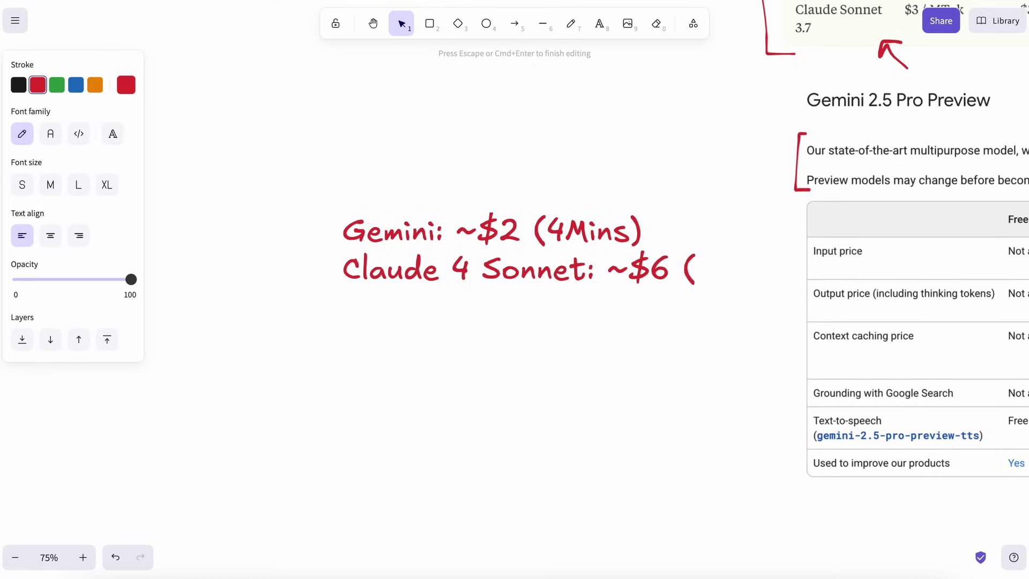
# Finish the Sonnet line with '12mins)' and move the cost note left.
pyautogui.write('12mins)')
pyautogui.click(423, 381)
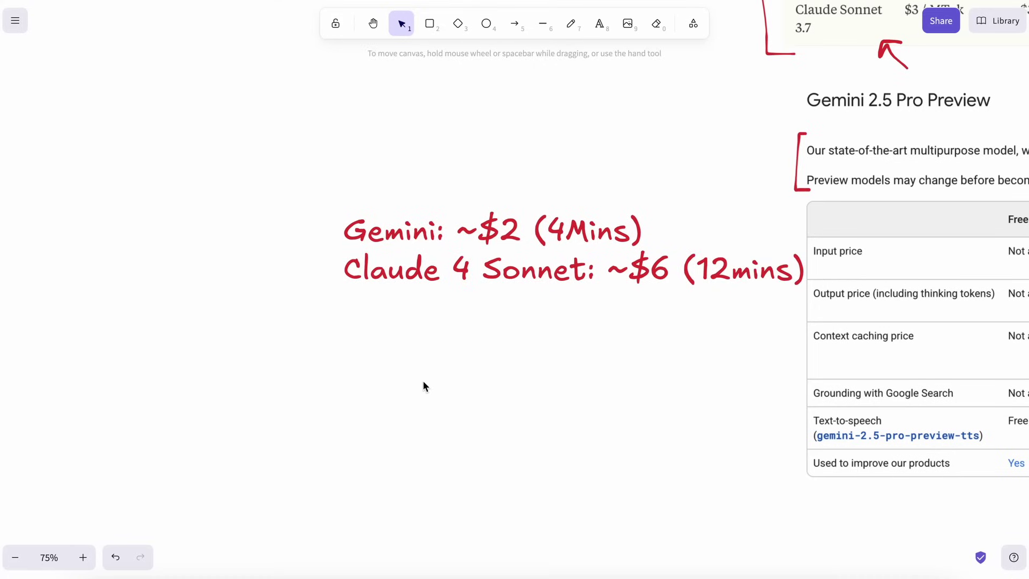
pyautogui.moveTo(484, 243); pyautogui.dragTo(377, 250)
pyautogui.click(396, 348)
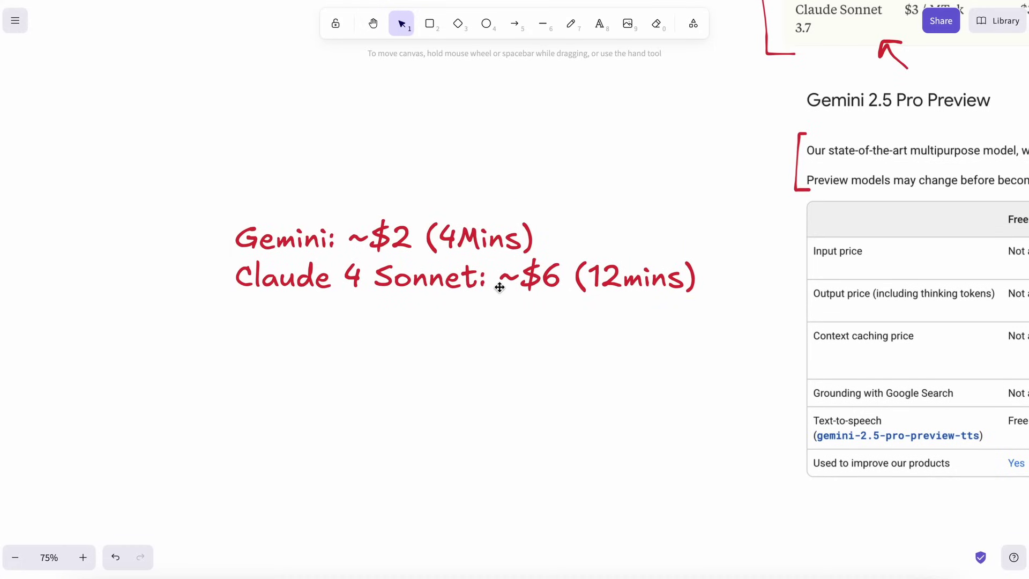
pyautogui.doubleClick(497, 285)
pyautogui.click(695, 279)
pyautogui.click(593, 375)
# Add a text line 'Claude 4 Opus: ~$20 (5 Mins) - also unreliable API'.
pyautogui.scroll(-3, 593, 375)
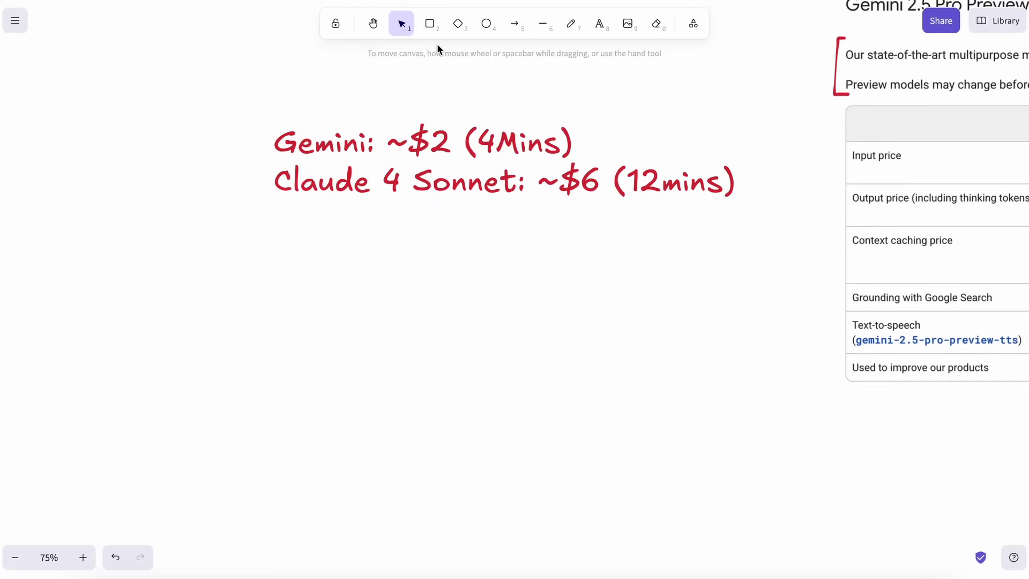
pyautogui.click(598, 24)
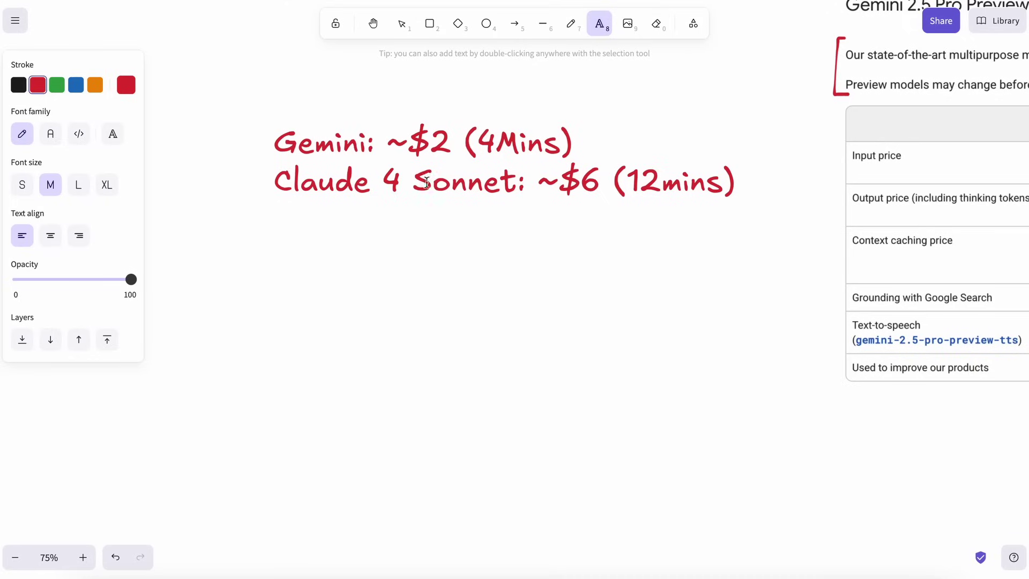
pyautogui.click(292, 275)
pyautogui.write('Claude 4 Opus')
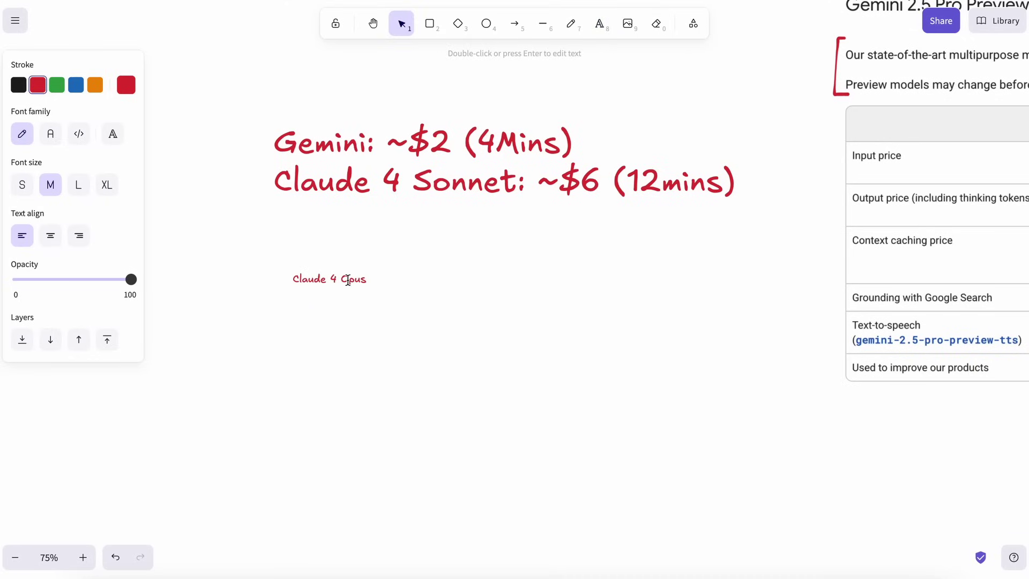
pyautogui.write(': ~$20 (5 Mins)m')
pyautogui.press('BackSpace')
pyautogui.write('- al')
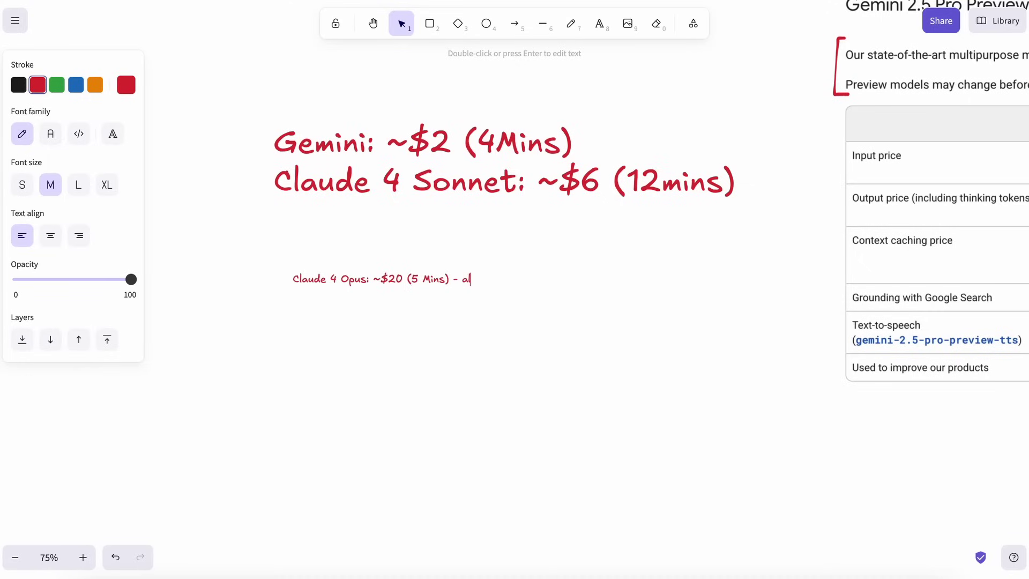
pyautogui.write('so unreliable API')
# Enlarge the Opus line to match the note and place it beneath the Sonnet line.
pyautogui.click(400, 352)
pyautogui.click(439, 284)
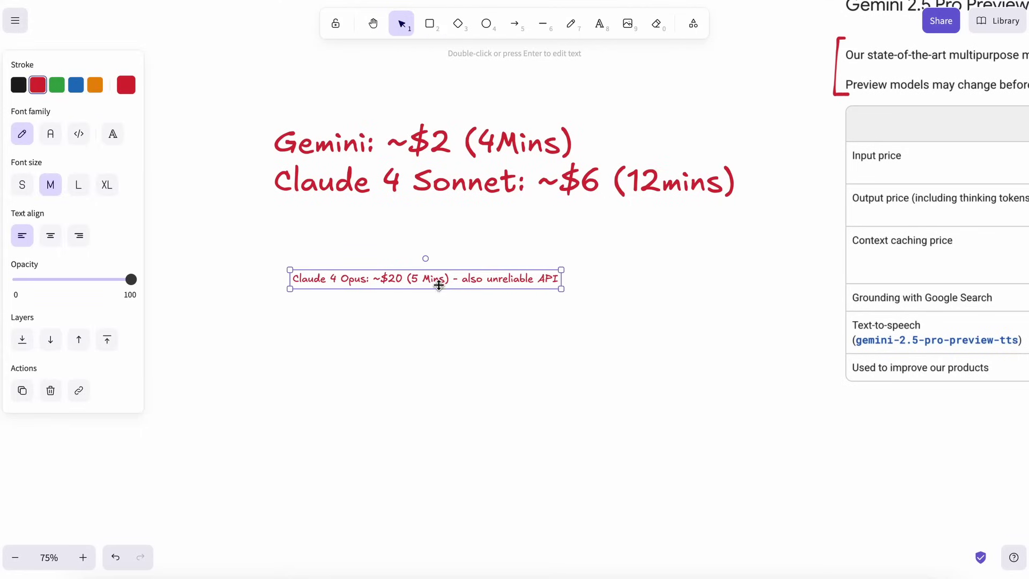
pyautogui.moveTo(560, 288); pyautogui.dragTo(486, 251)
pyautogui.click(523, 310)
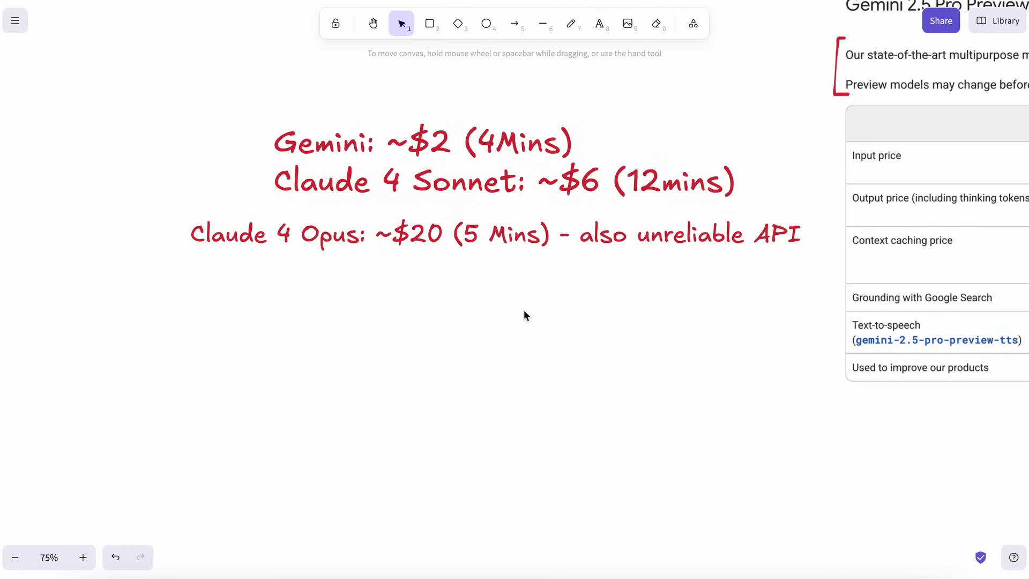
# Draw red arrows beside the Claude Opus 4 and Sonnet 3.7 pricing rows.
pyautogui.scroll(5, 523, 310)
pyautogui.scroll(-4, 560, 296)
pyautogui.hscroll(6, 561, 296)
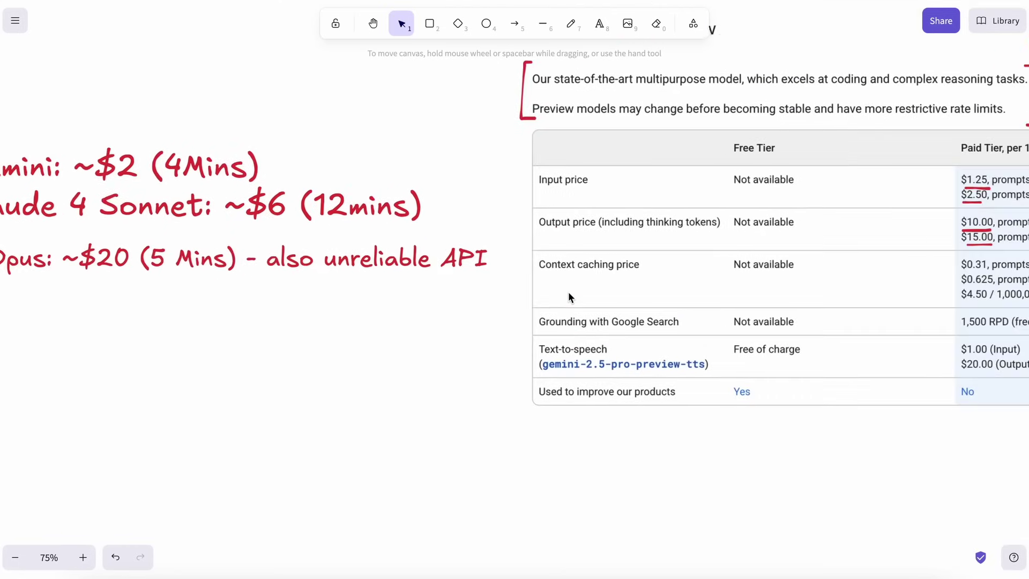
pyautogui.hscroll(5, 568, 293)
pyautogui.scroll(7, 568, 294)
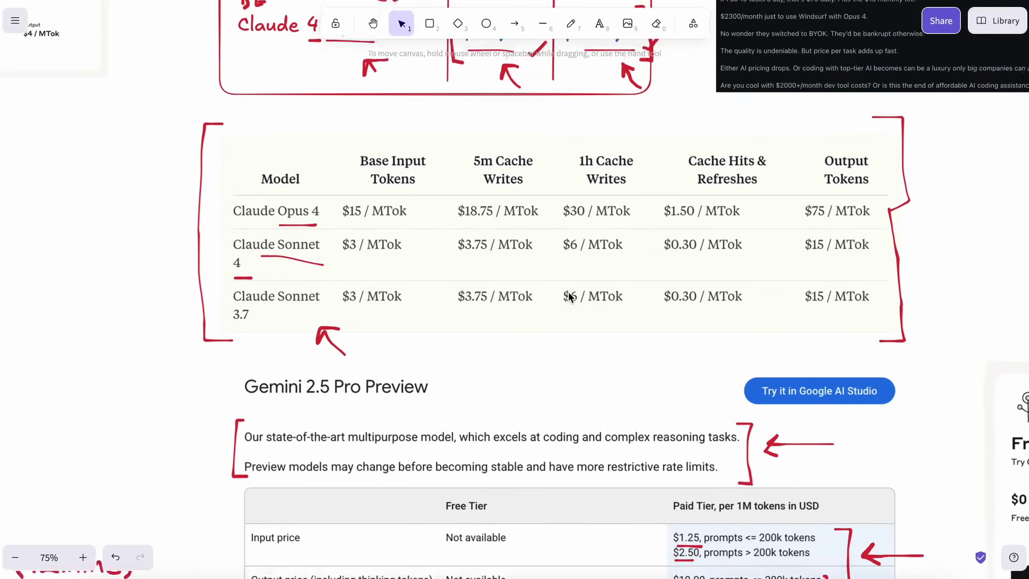
pyautogui.scroll(1, 569, 296)
pyautogui.hscroll(1, 569, 296)
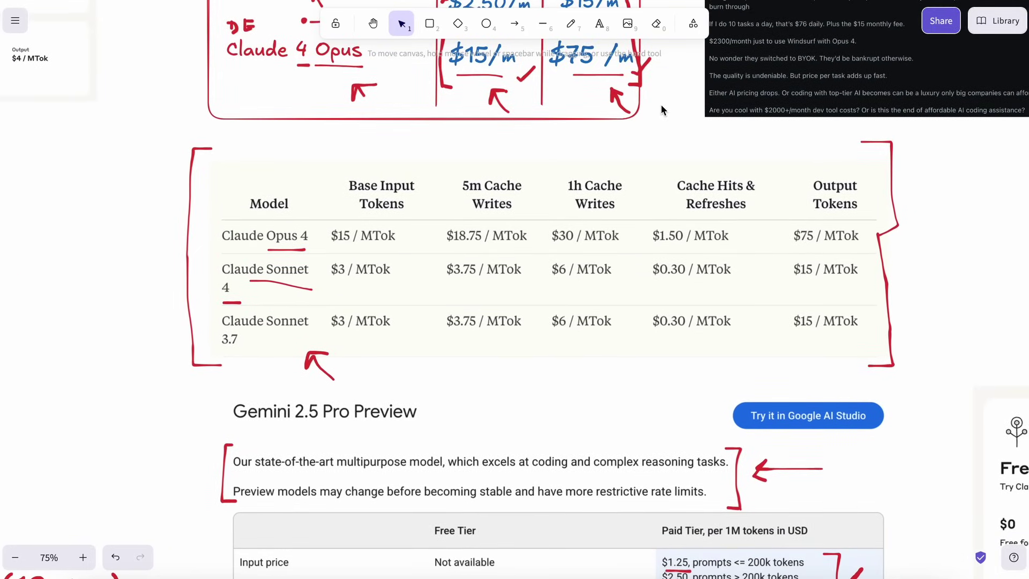
pyautogui.click(571, 24)
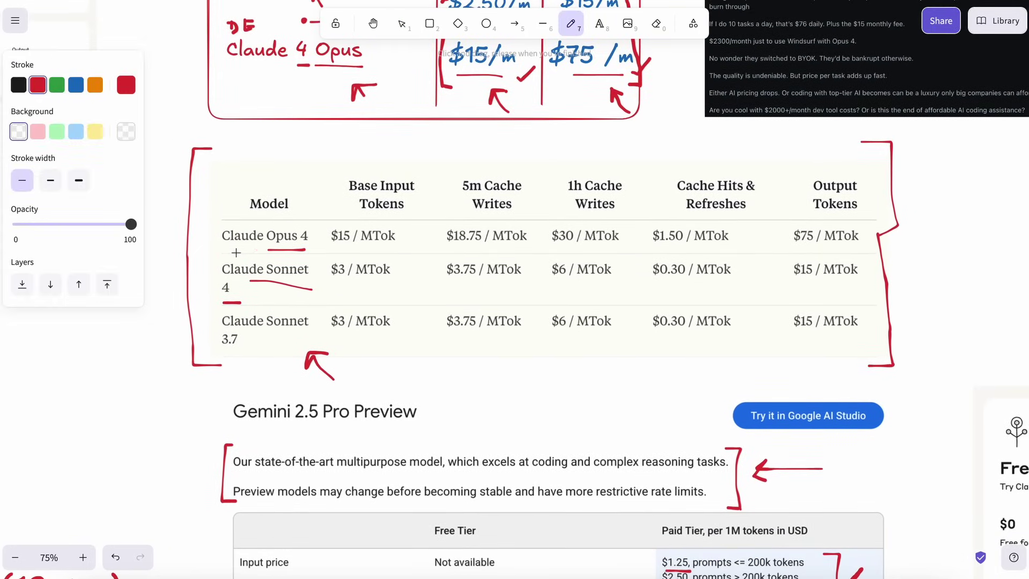
pyautogui.moveTo(198, 237); pyautogui.dragTo(209, 240)
pyautogui.moveTo(201, 329)
pyautogui.mouseDown()
pyautogui.moveTo(216, 331)
pyautogui.moveTo(209, 338)
pyautogui.mouseUp()
# Draw a red dash under Gemini 2.5 Pro and an arrow pointing at the 1M note.
pyautogui.scroll(2, 220, 347)
pyautogui.scroll(1, 220, 347)
pyautogui.scroll(3, 250, 298)
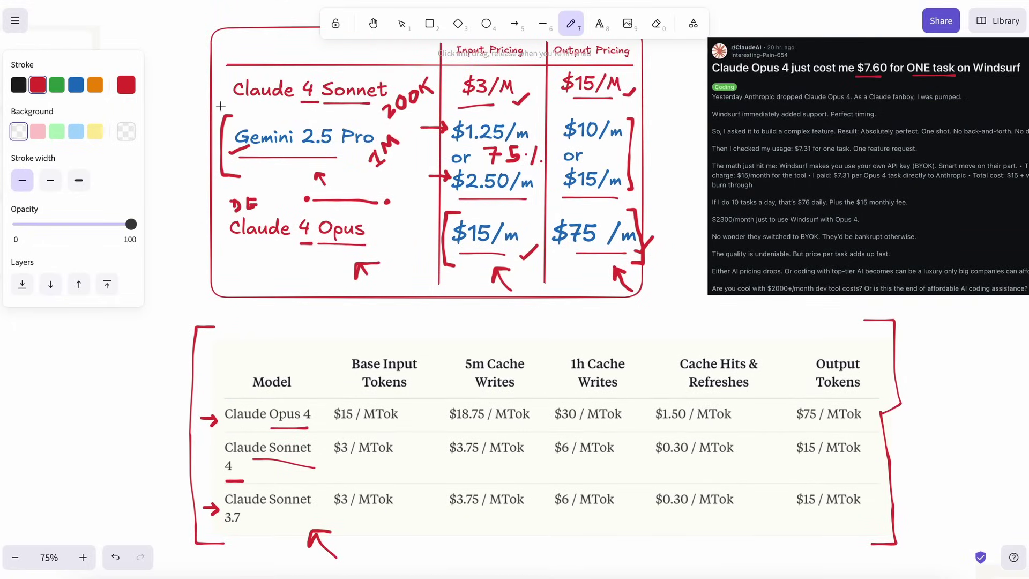
pyautogui.moveTo(261, 172); pyautogui.dragTo(325, 164)
pyautogui.moveTo(410, 198); pyautogui.dragTo(402, 174)
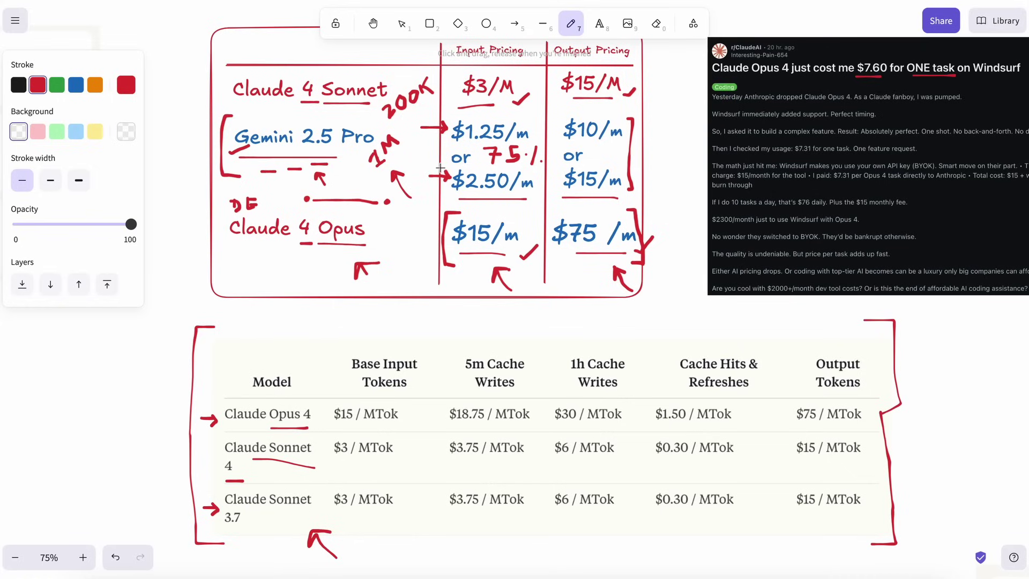